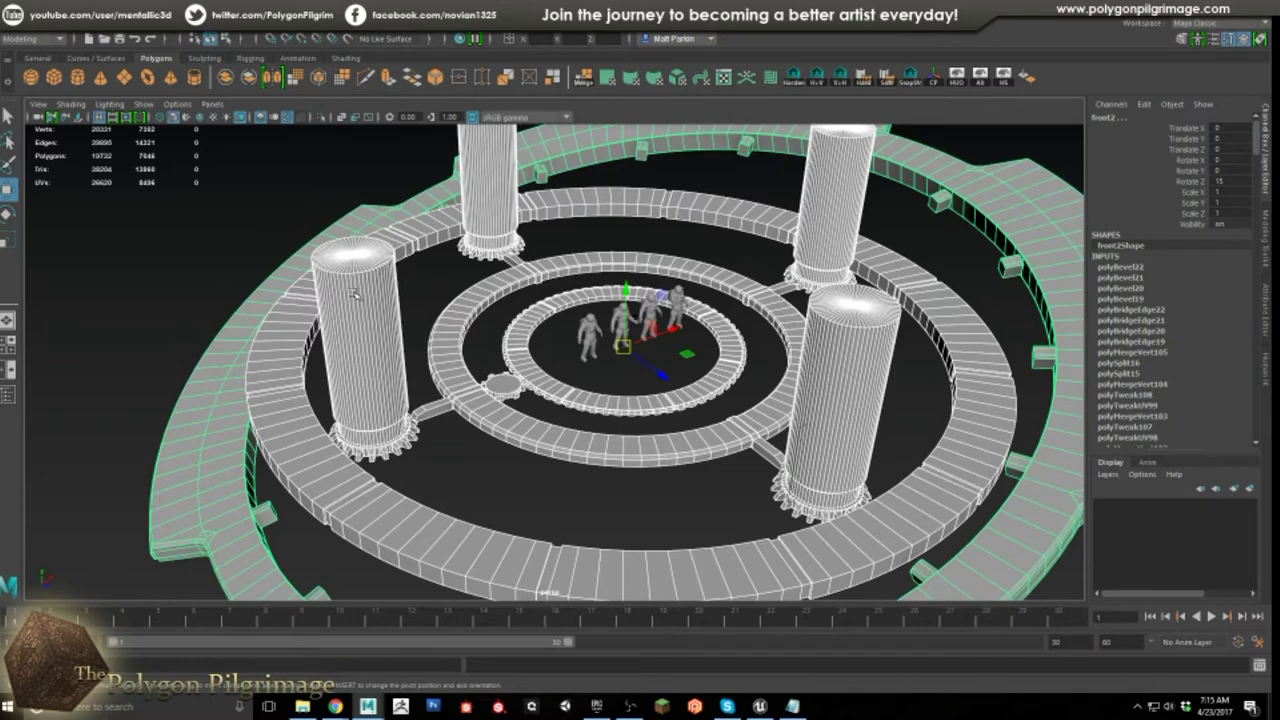
Step: Examine the concentric ring and pillar assembly from several angles, including the outer ring's inner blocks and the layout from above
alt+middle_drag(598, 351, 528, 386)
scroll(528, 386, down, 2)
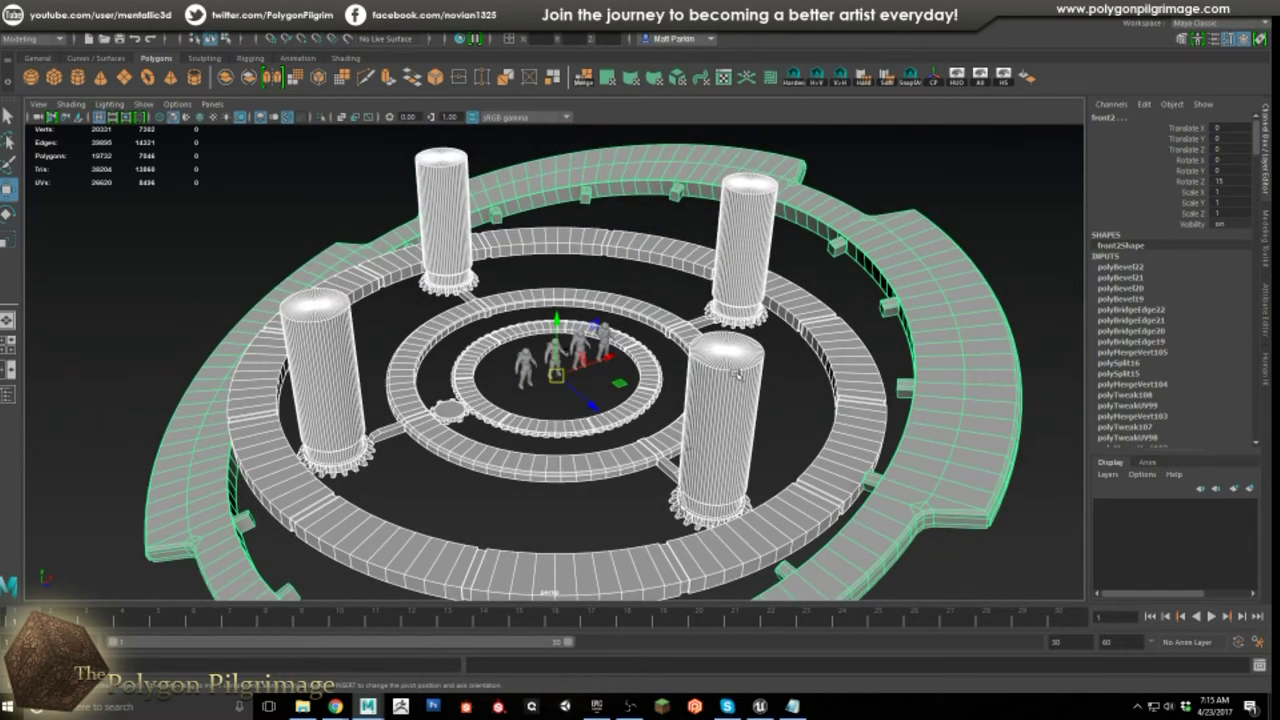
alt+drag(634, 338, 551, 312)
scroll(551, 312, up, 10)
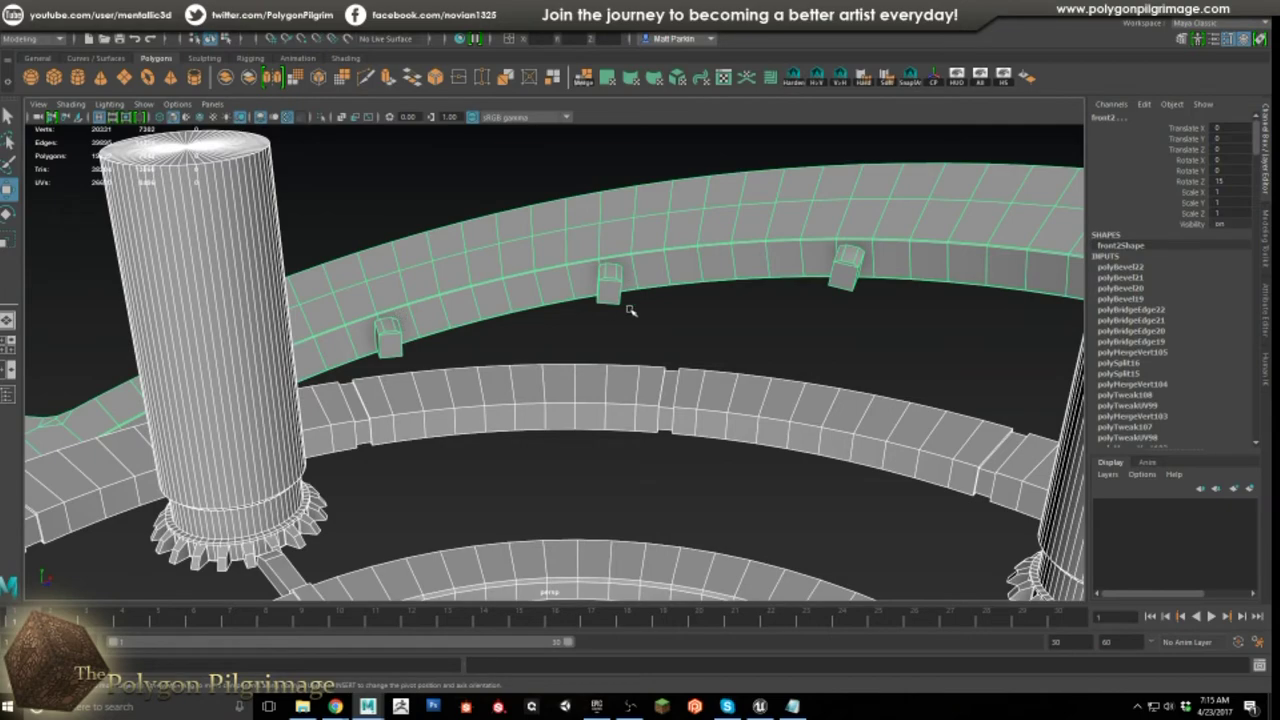
scroll(636, 316, down, 10)
alt+middle_drag(645, 326, 640, 248)
alt+drag(610, 353, 584, 365)
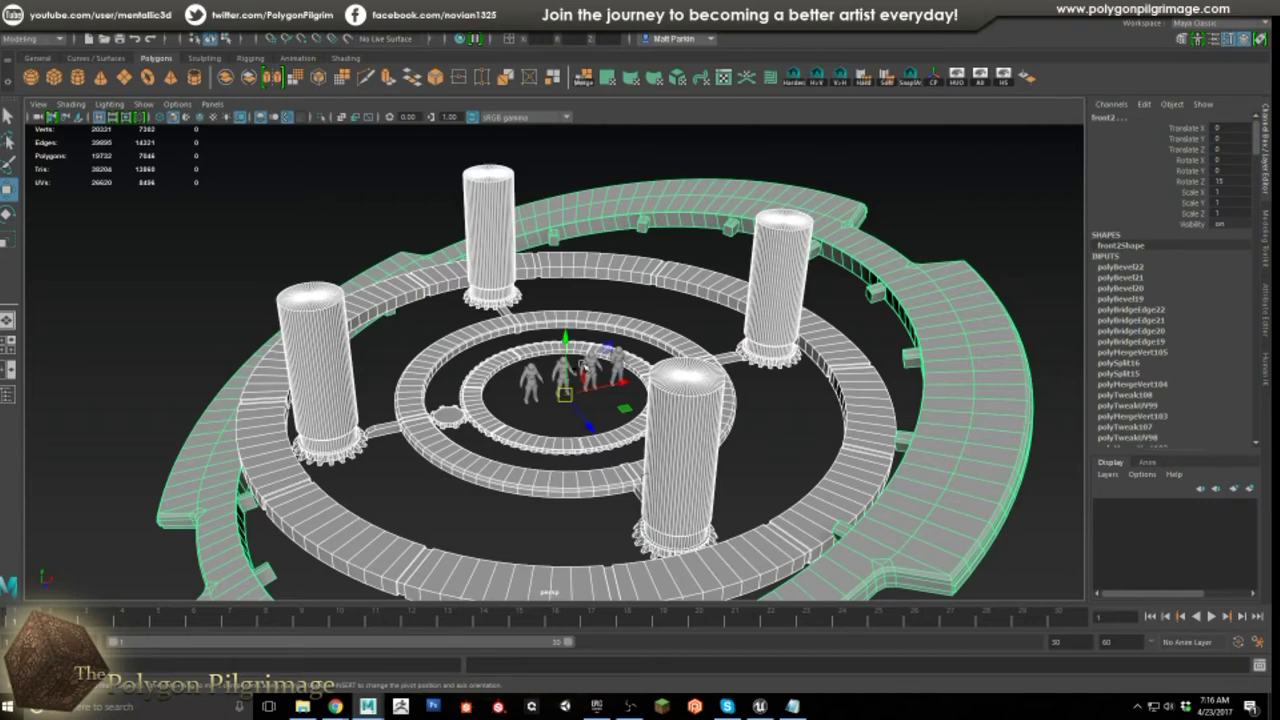
alt+drag(583, 354, 420, 270)
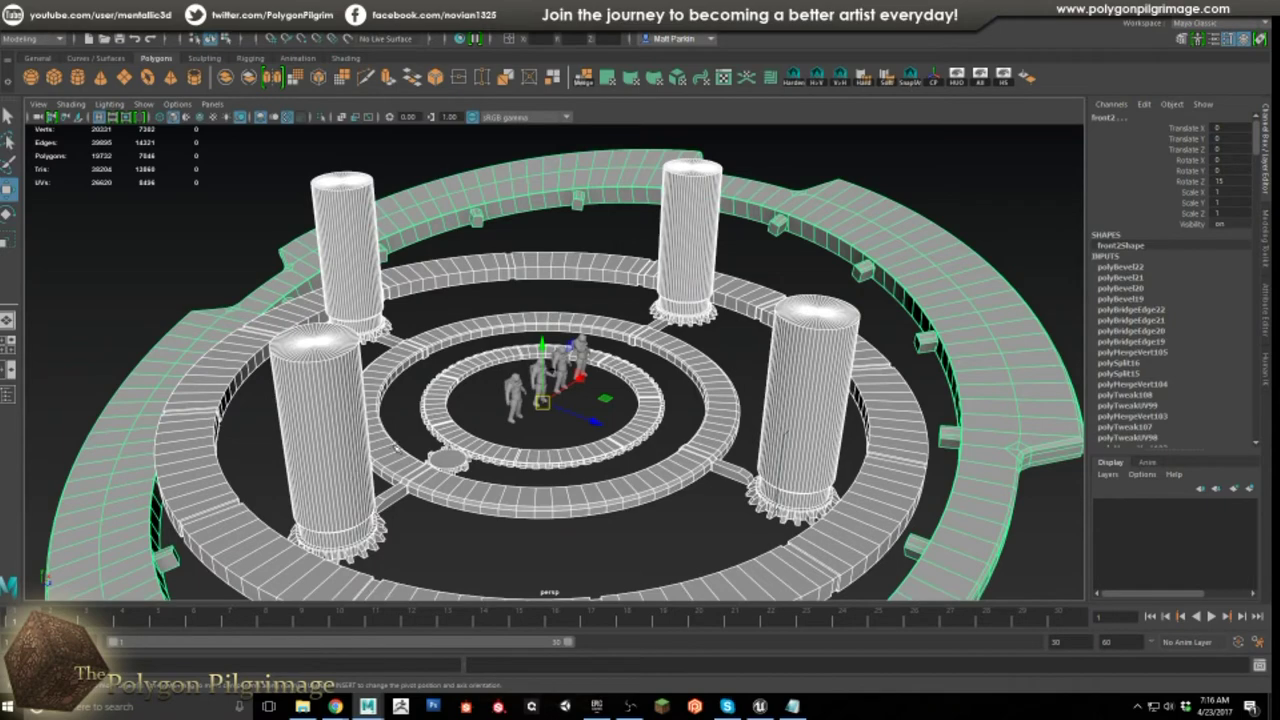
alt+drag(668, 338, 595, 358)
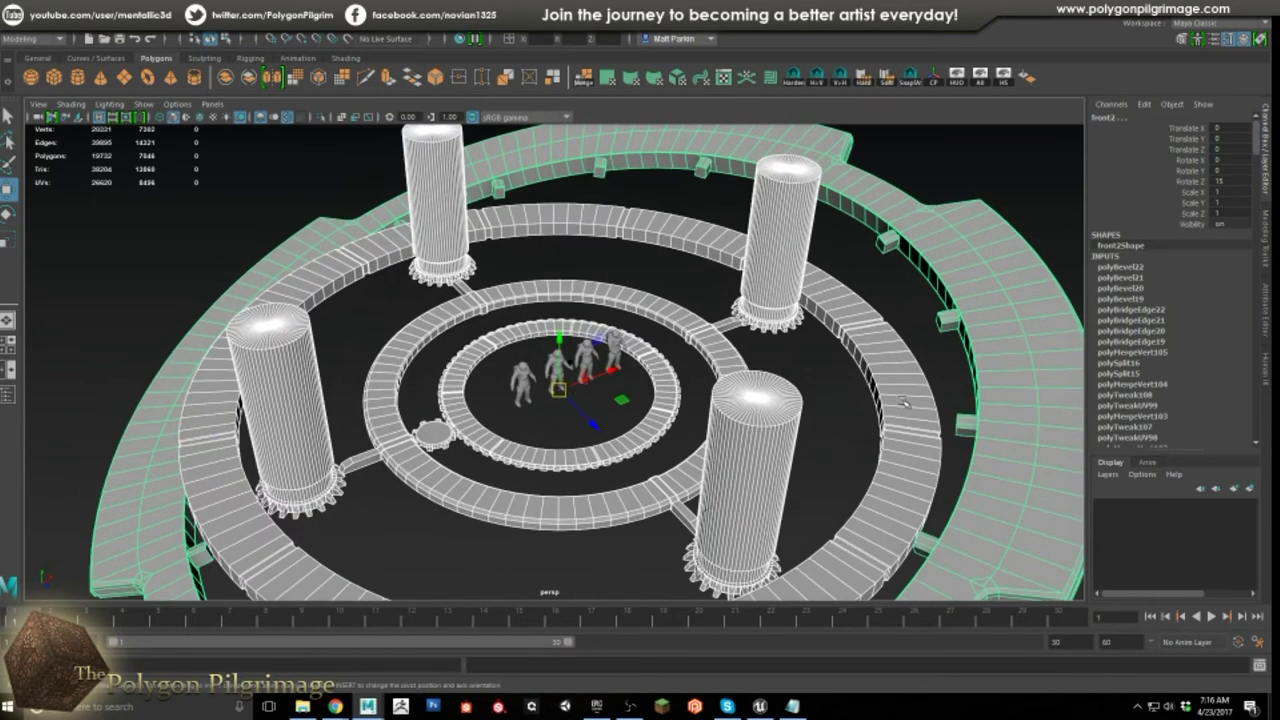
alt+drag(585, 404, 660, 430)
alt+right_drag(660, 430, 606, 424)
alt+drag(606, 424, 634, 448)
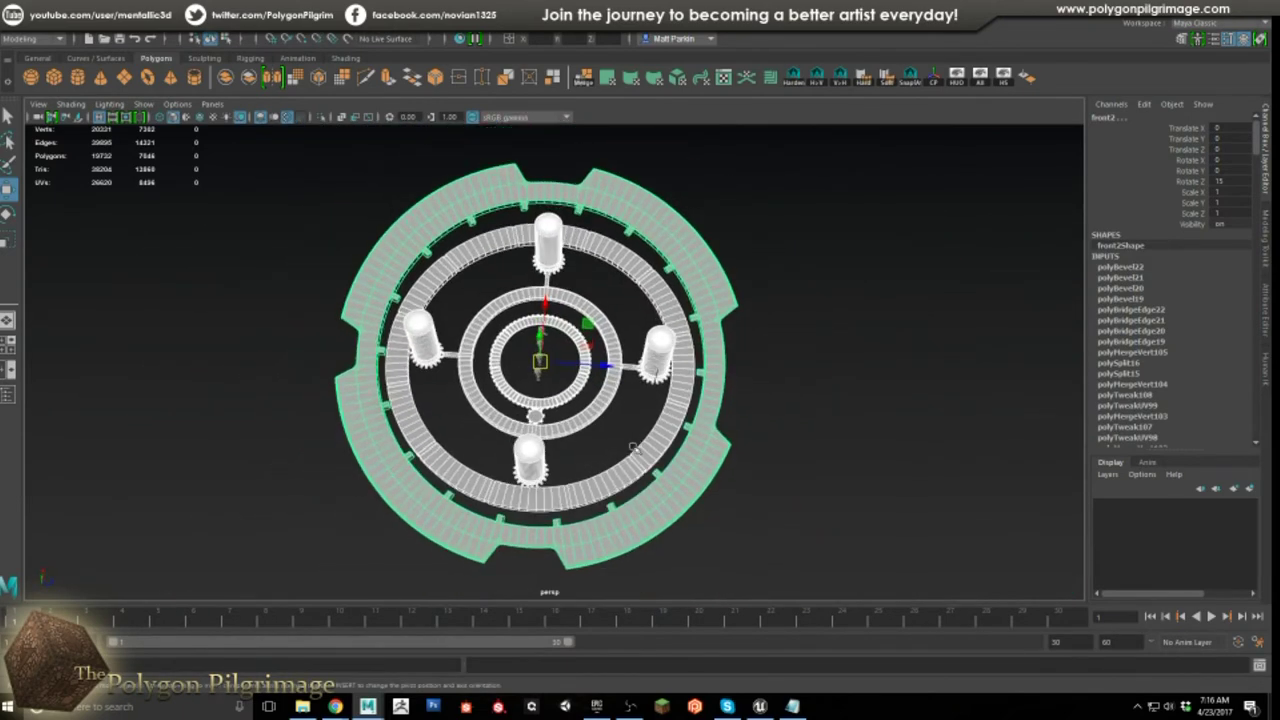
alt+right_drag(568, 401, 636, 414)
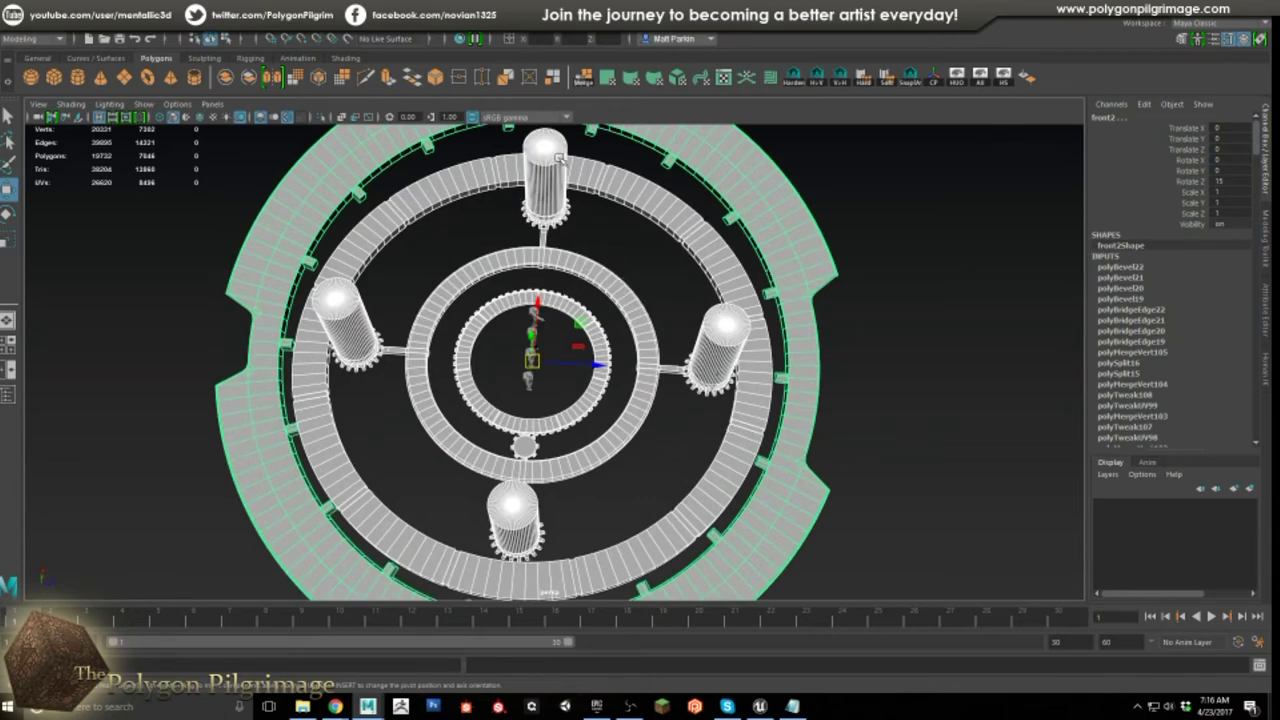
alt+drag(585, 330, 507, 314)
Step: Inspect the four diver figures inside the inner ring, selecting the first, second and fourth in turn to compare their poses
scroll(617, 397, up, 7)
scroll(617, 397, up, 6)
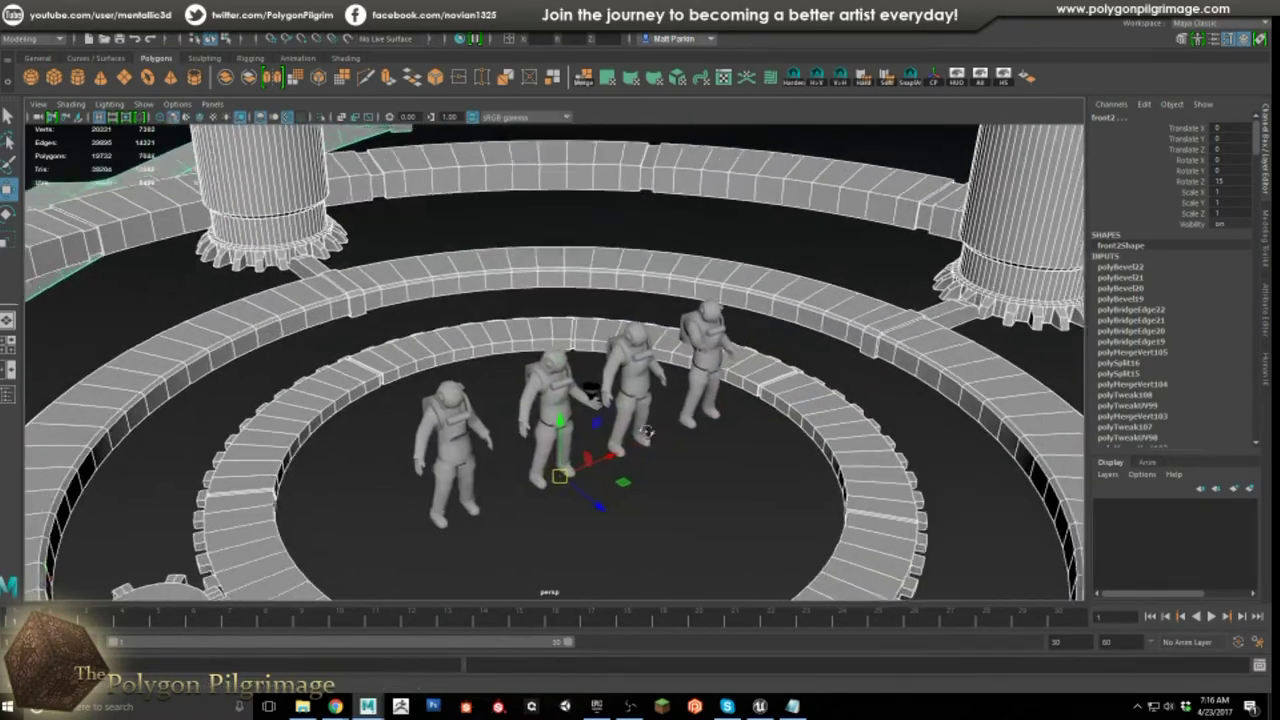
scroll(652, 399, up, 6)
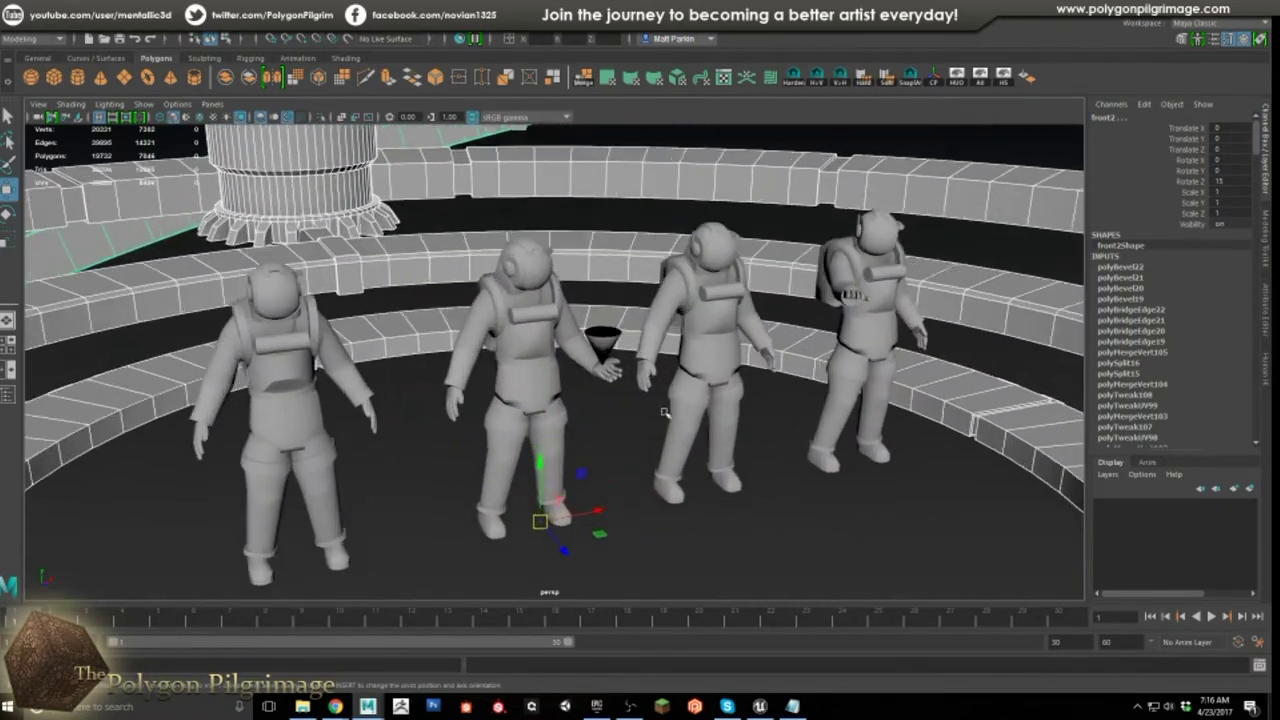
alt+middle_drag(681, 430, 641, 435)
alt+middle_drag(729, 437, 695, 454)
alt+drag(682, 440, 672, 462)
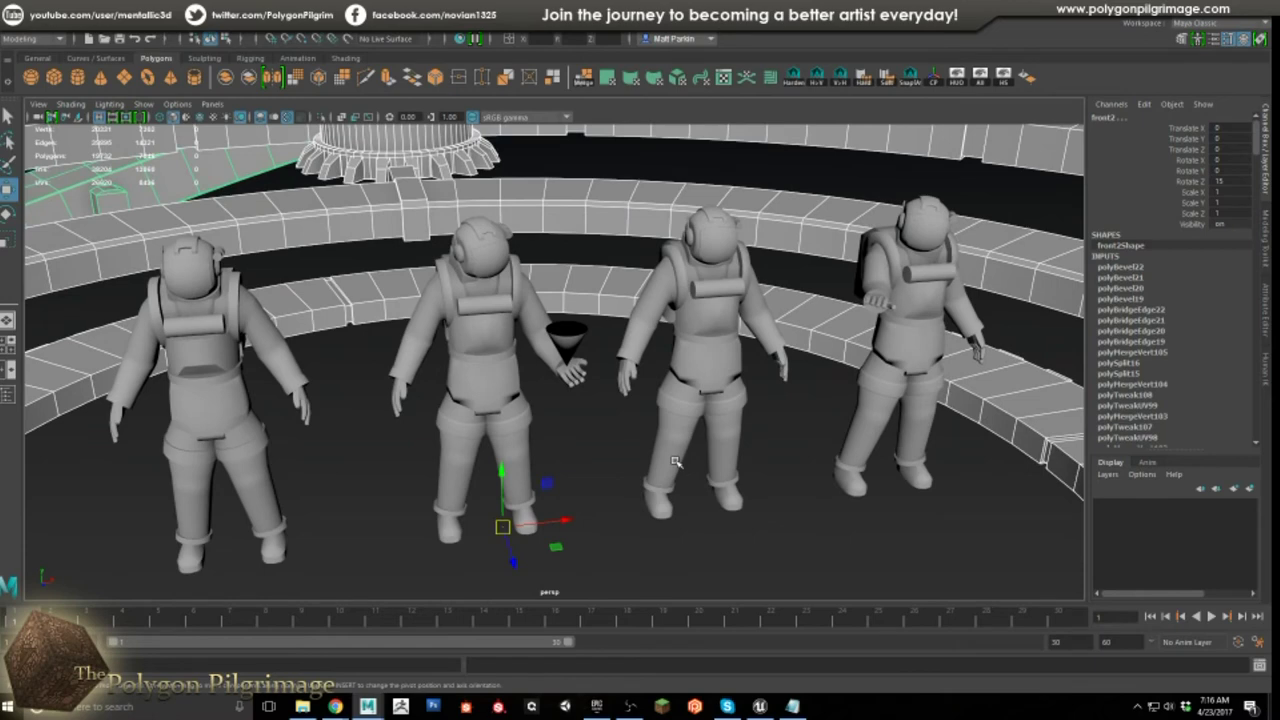
click(225, 330)
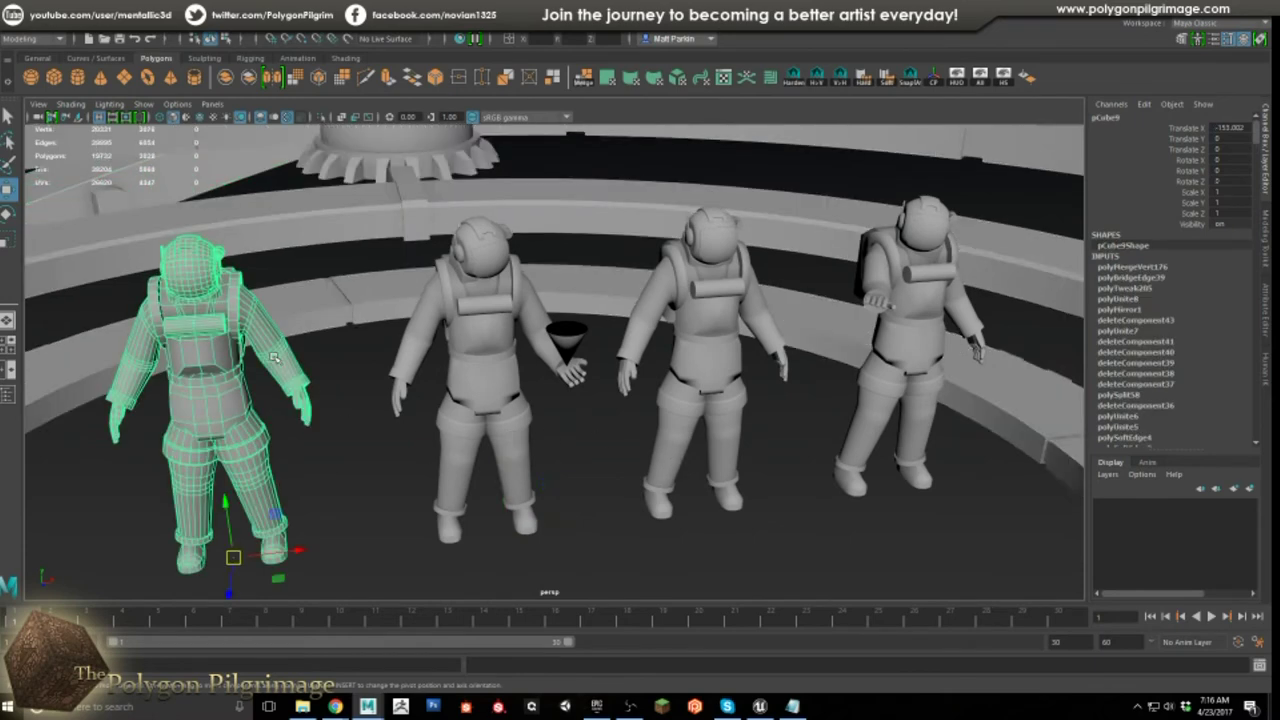
alt+drag(447, 396, 390, 318)
click(425, 296)
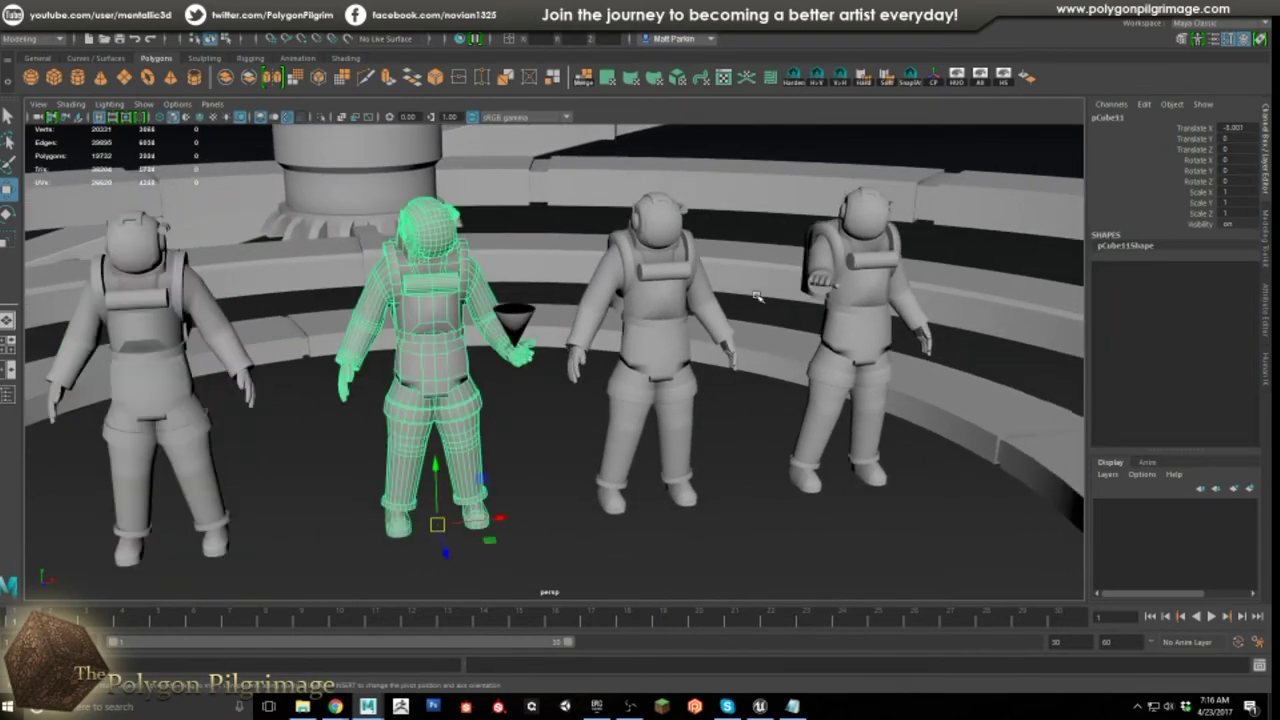
click(845, 283)
alt+drag(845, 283, 497, 413)
scroll(514, 400, up, 3)
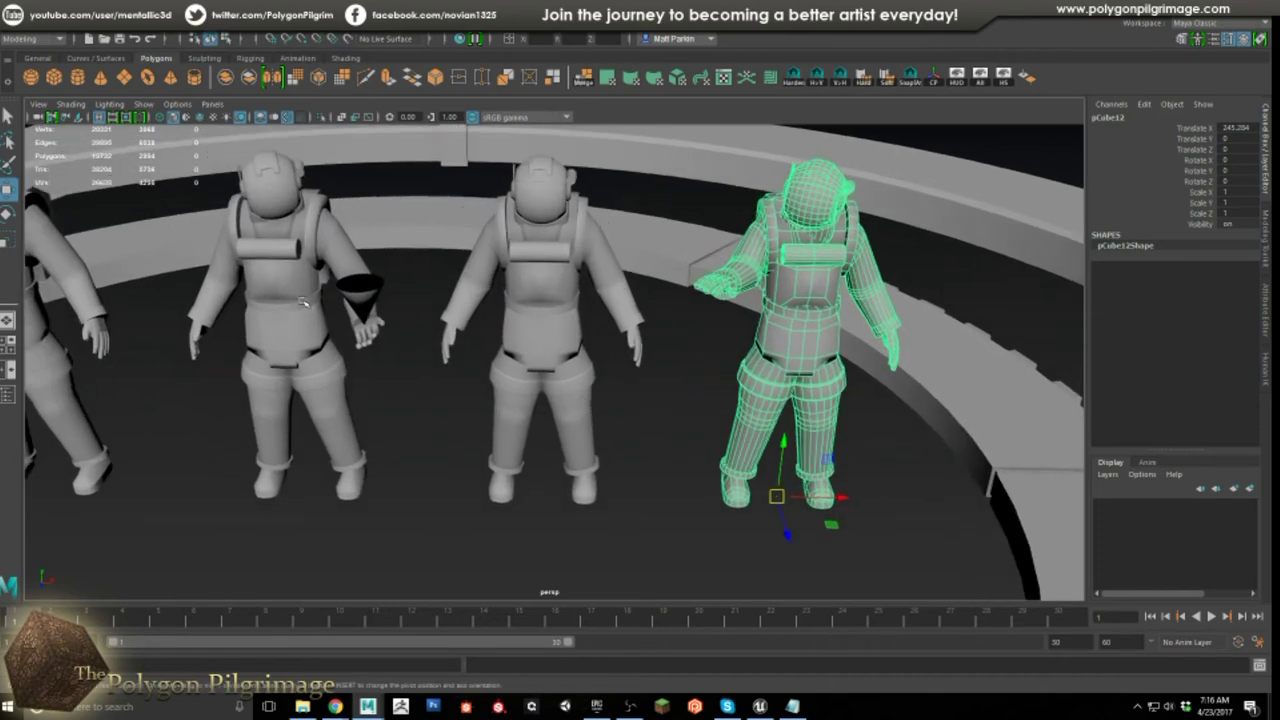
Step: Select the faces of the third diver's right hand and grow the selection up the arm to the shoulder
click(500, 303)
alt+drag(500, 303, 495, 367)
alt+right_drag(495, 367, 377, 372)
key(F11)
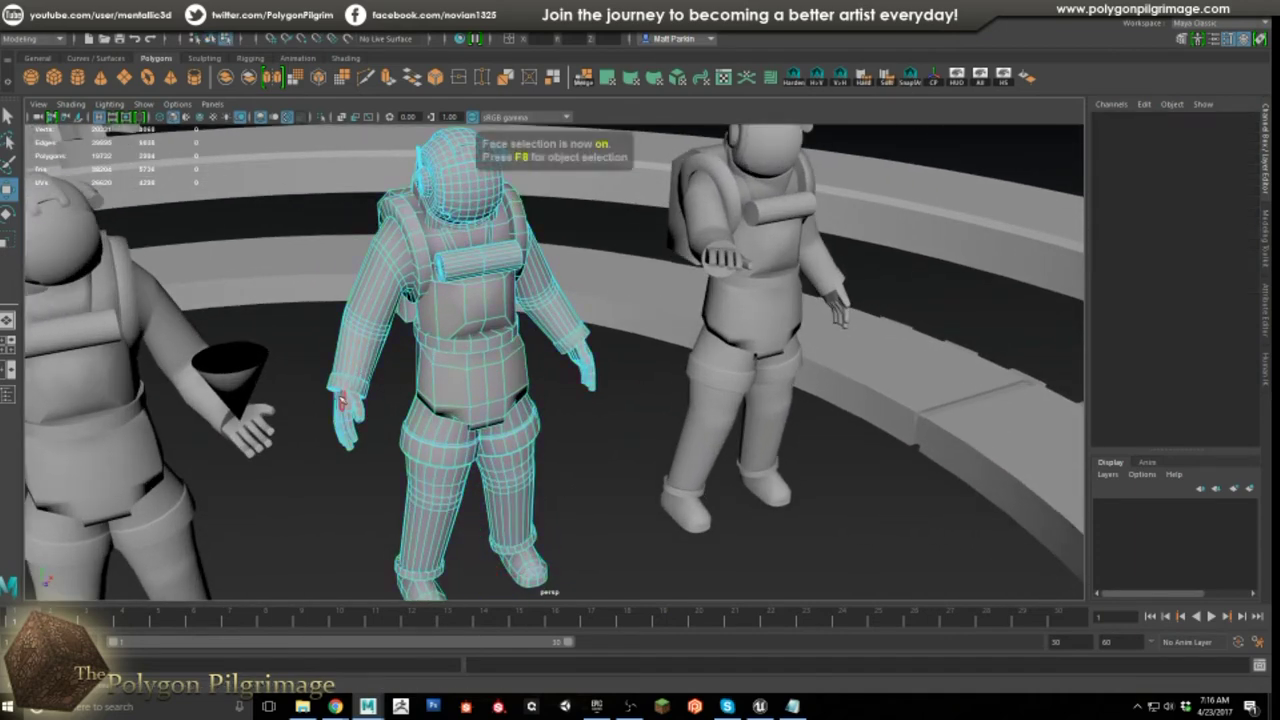
drag(316, 348, 375, 460)
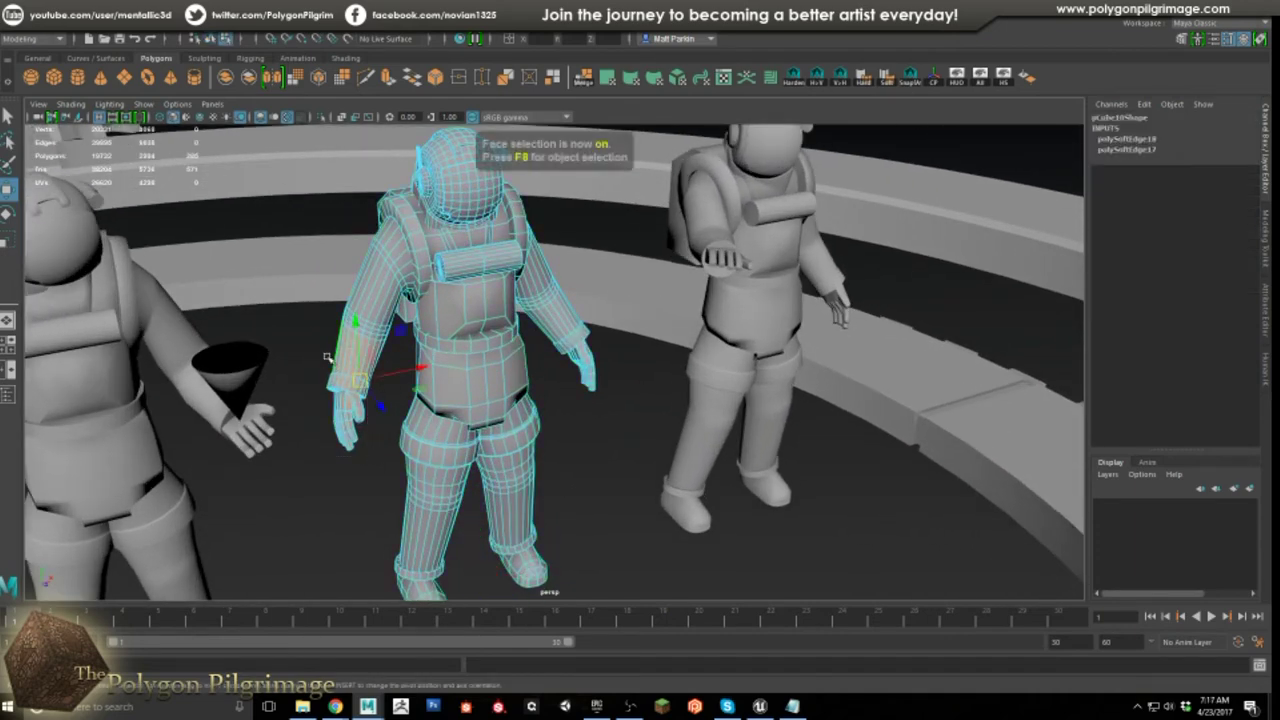
key(shift+period)
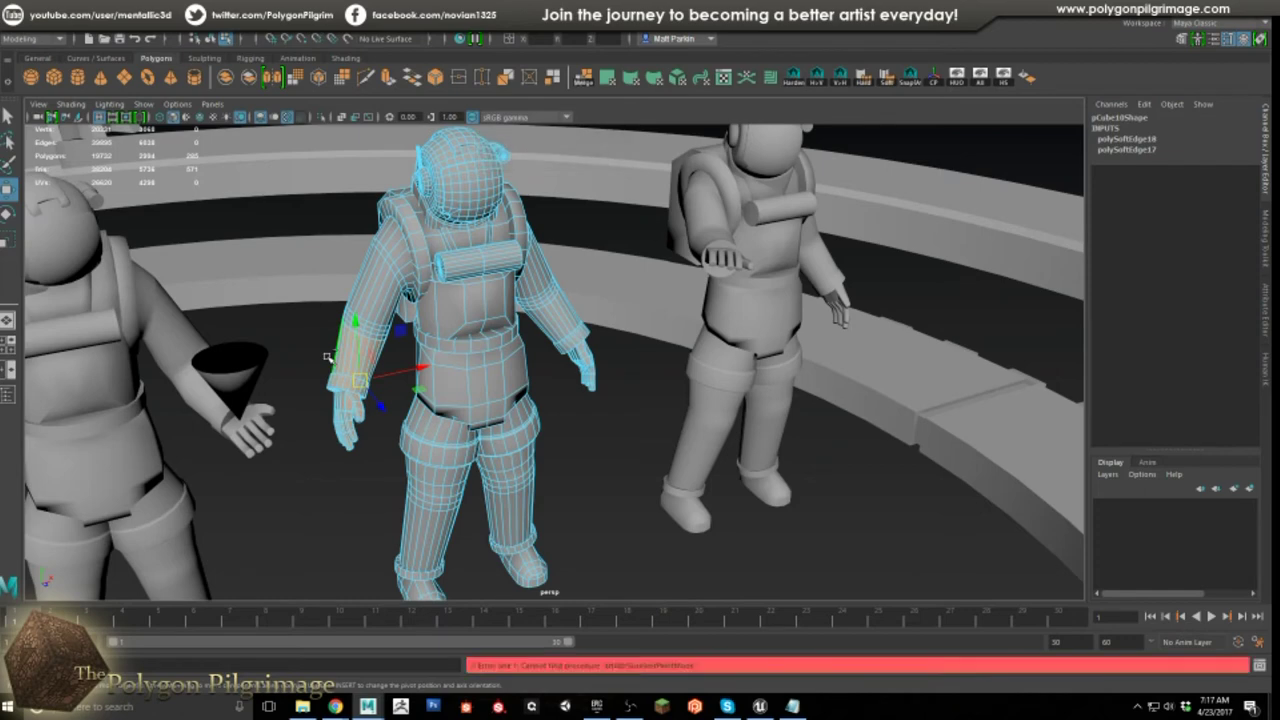
key(shift+period)
key(shift+period)
key(shift+period)
key(shift+period)
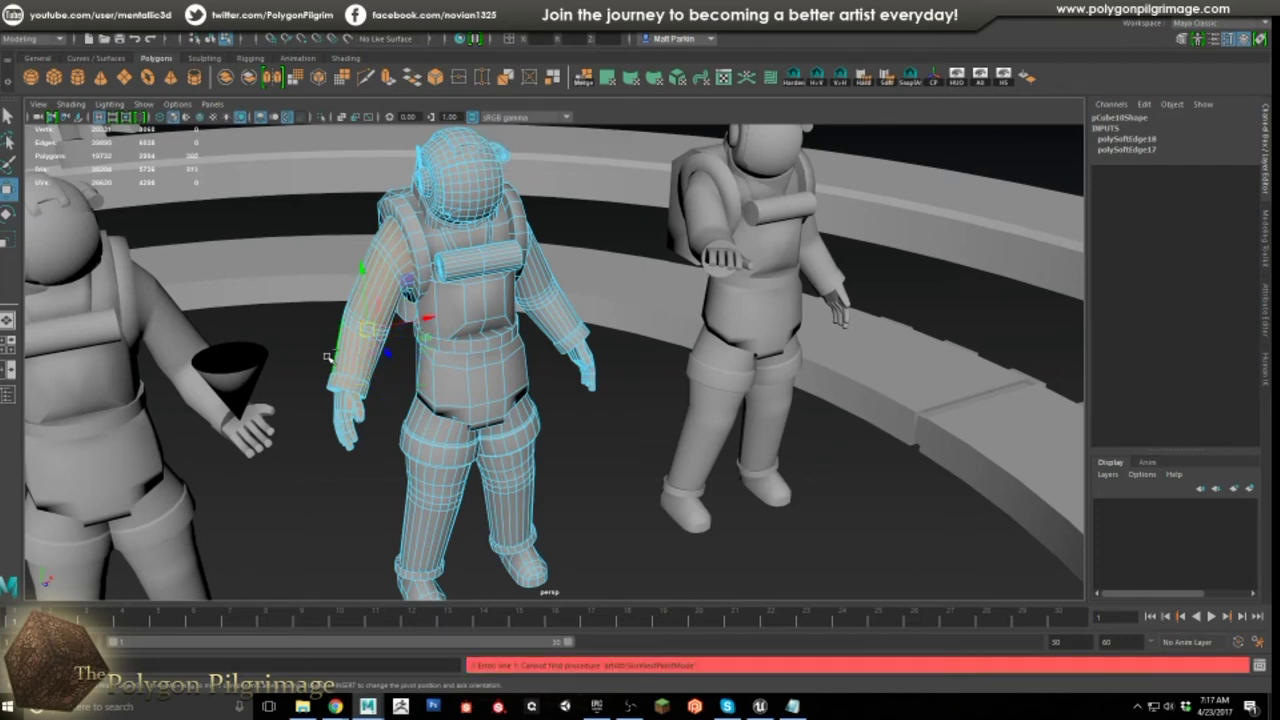
Step: Rotate and move the third diver's selected arm faces into a raised, outstretched pose, and return to object selection
alt+drag(416, 472, 590, 373)
key(e)
key(w)
alt+drag(598, 418, 665, 400)
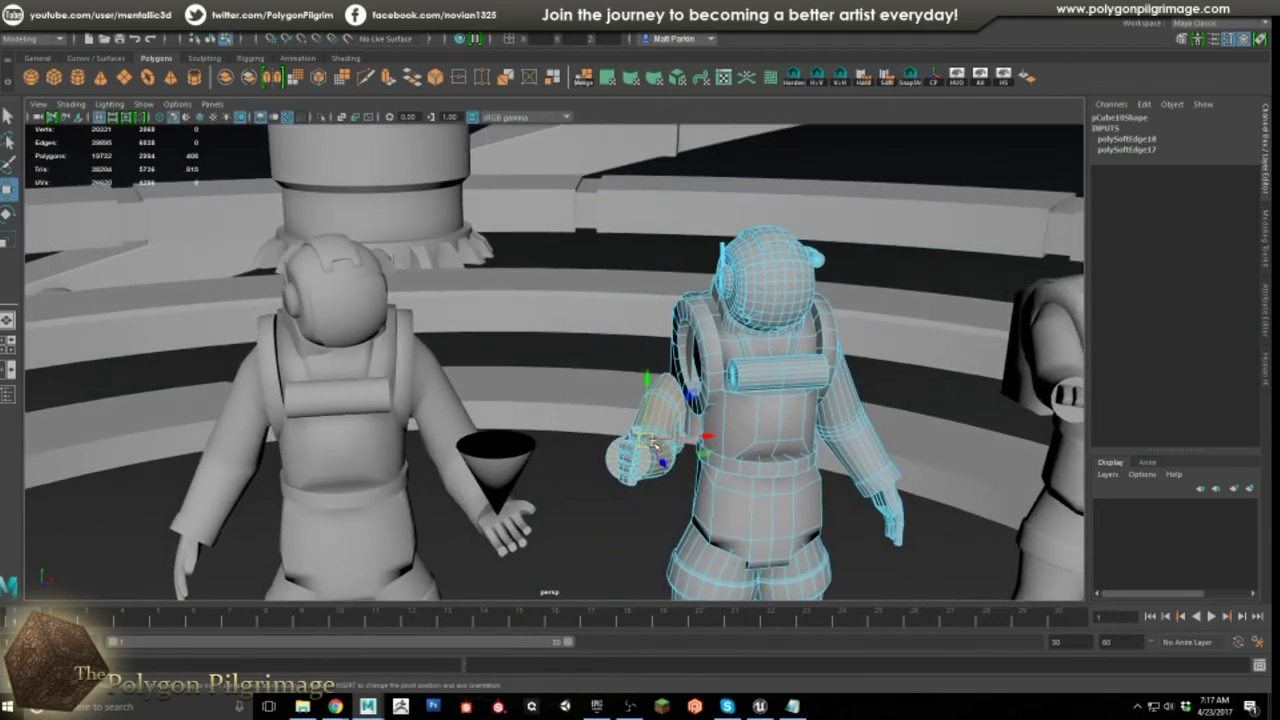
drag(696, 392, 704, 349)
mouse_move(706, 466)
alt+mouse_down()
mouse_move(814, 474)
mouse_move(712, 480)
alt+mouse_up()
drag(313, 389, 356, 398)
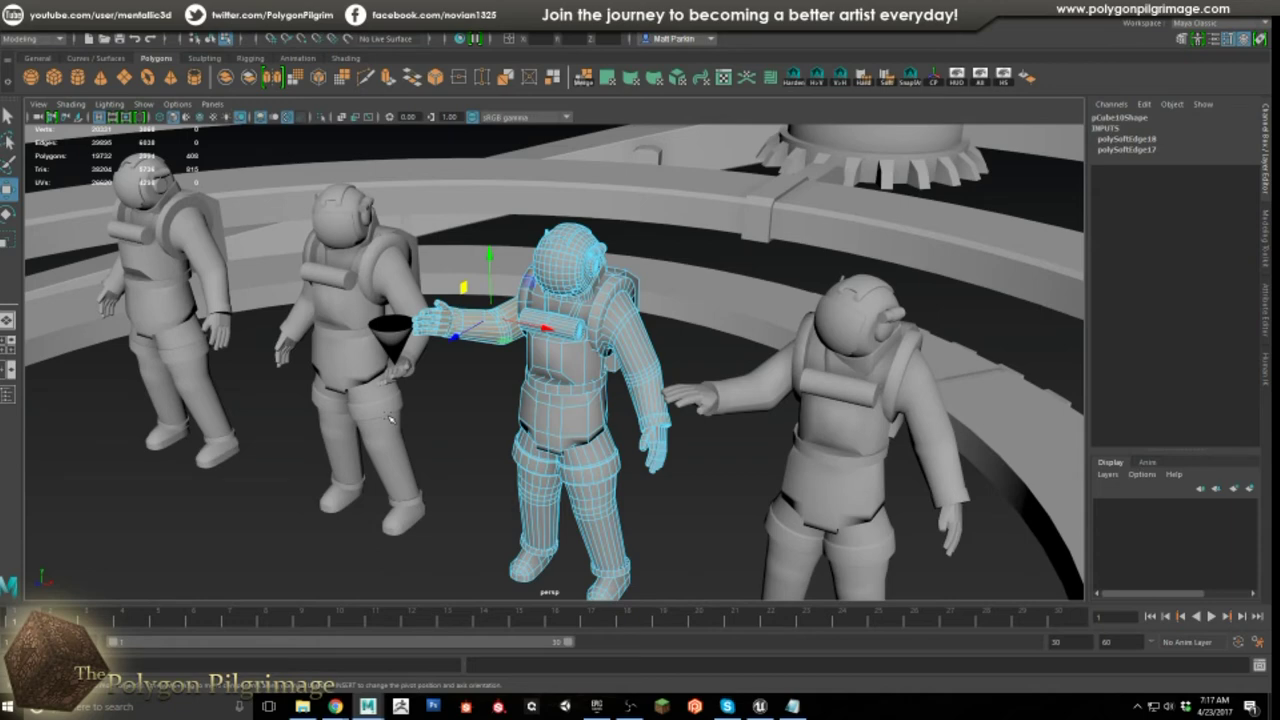
alt+drag(705, 468, 759, 458)
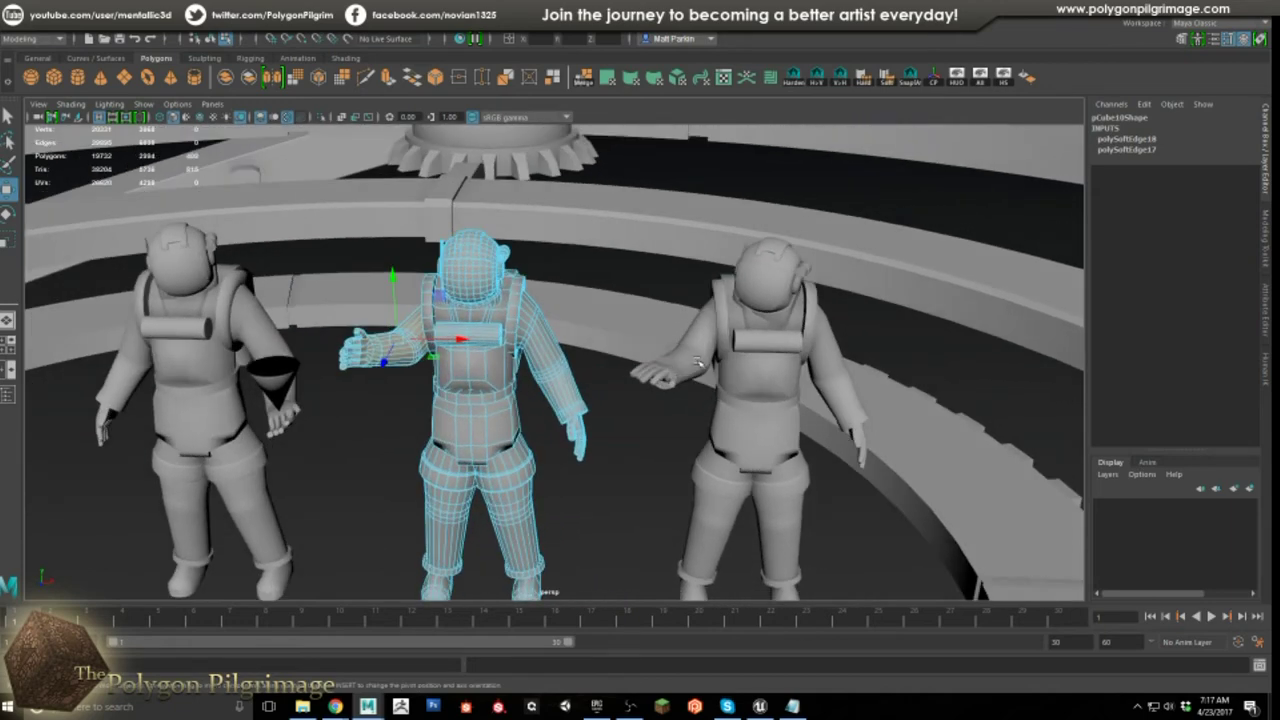
key(F8)
Step: Select the fourth diver and inspect its outstretched arm and hand from the side and from above
click(768, 338)
scroll(661, 320, up, 3)
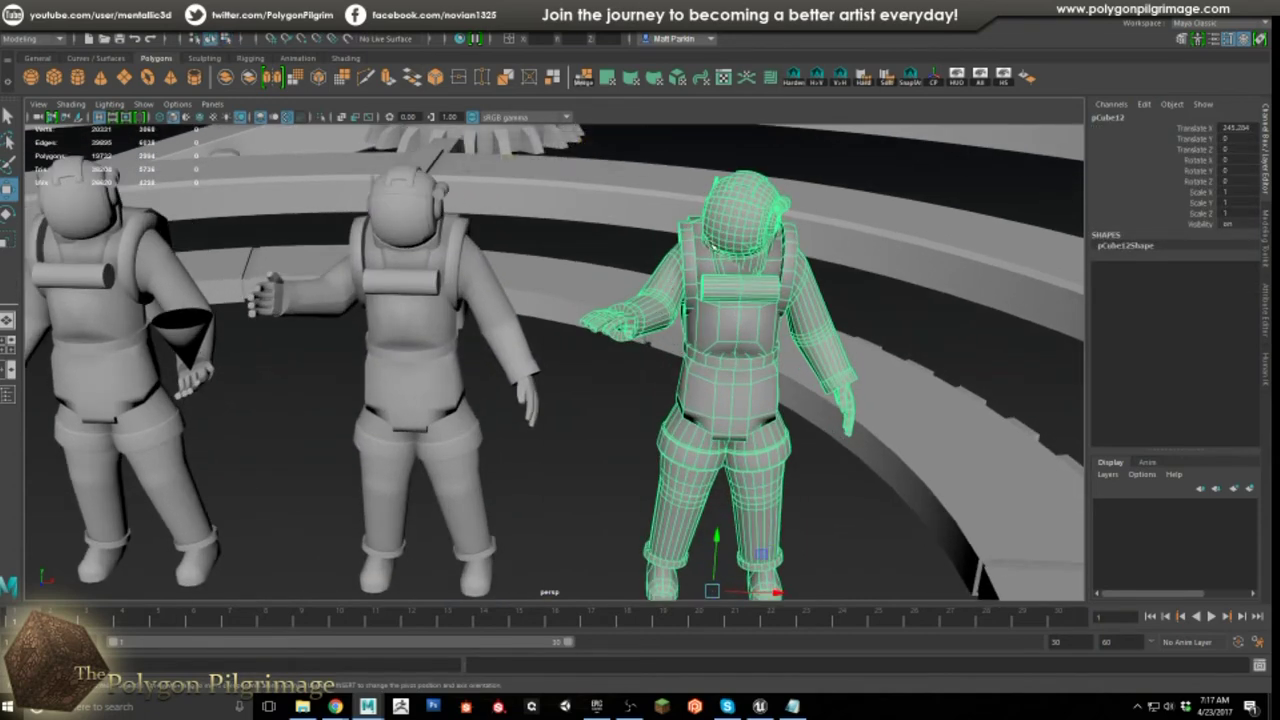
alt+drag(694, 308, 803, 360)
scroll(420, 350, up, 3)
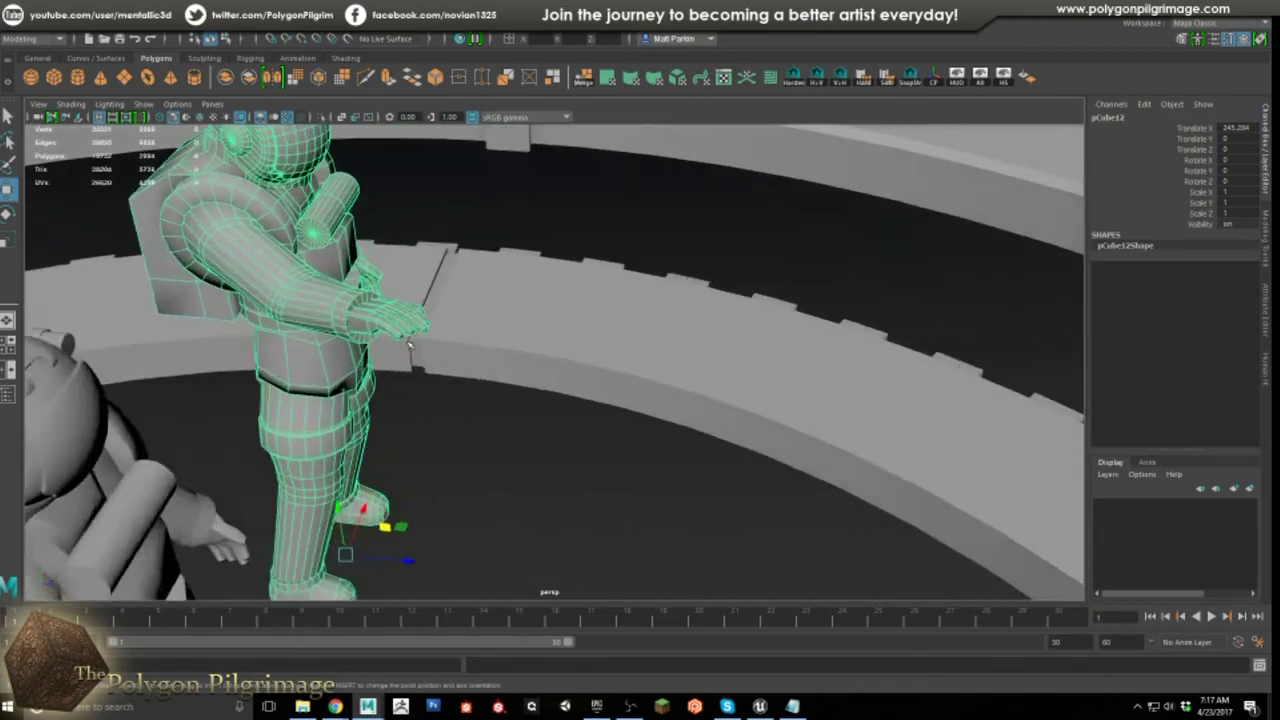
alt+middle_drag(430, 350, 399, 334)
alt+drag(399, 333, 436, 377)
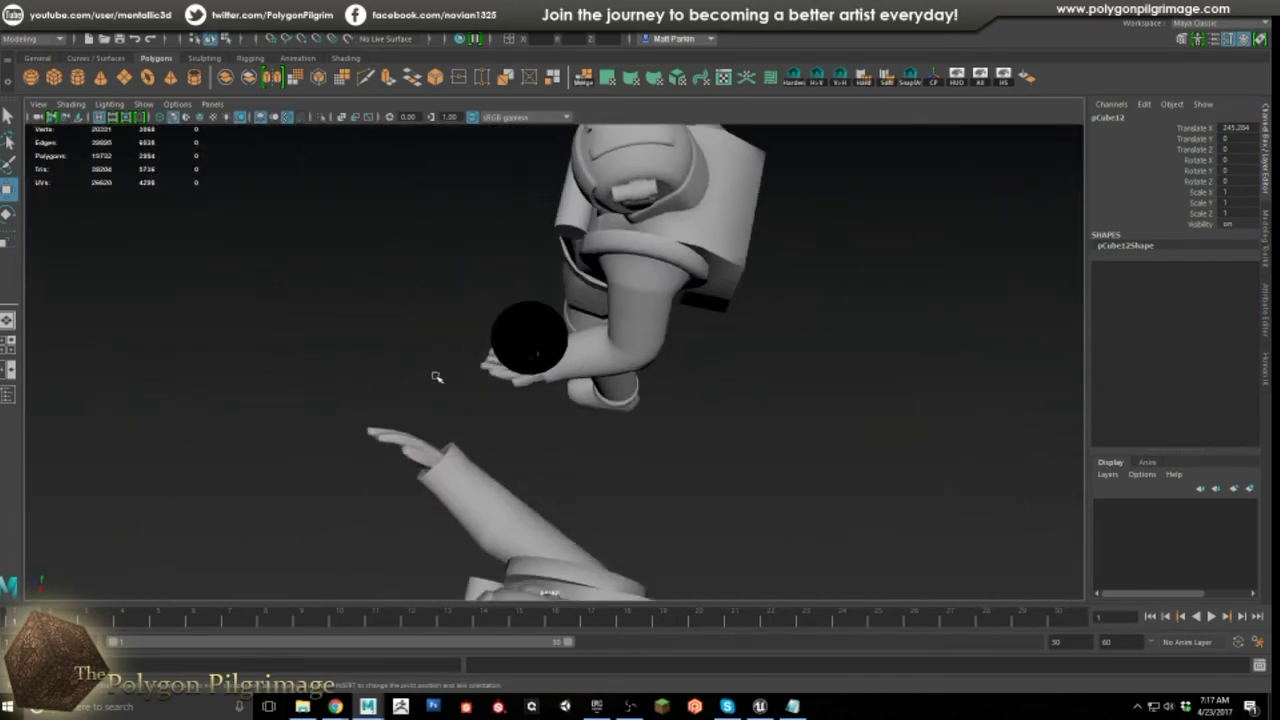
Step: Select the second diver, which holds the cone, and compare its arm pose with those of the other divers
click(577, 370)
alt+drag(577, 370, 393, 229)
alt+drag(621, 401, 425, 345)
scroll(548, 341, down, 5)
scroll(645, 400, up, 2)
alt+middle_drag(645, 400, 414, 360)
alt+drag(415, 360, 702, 320)
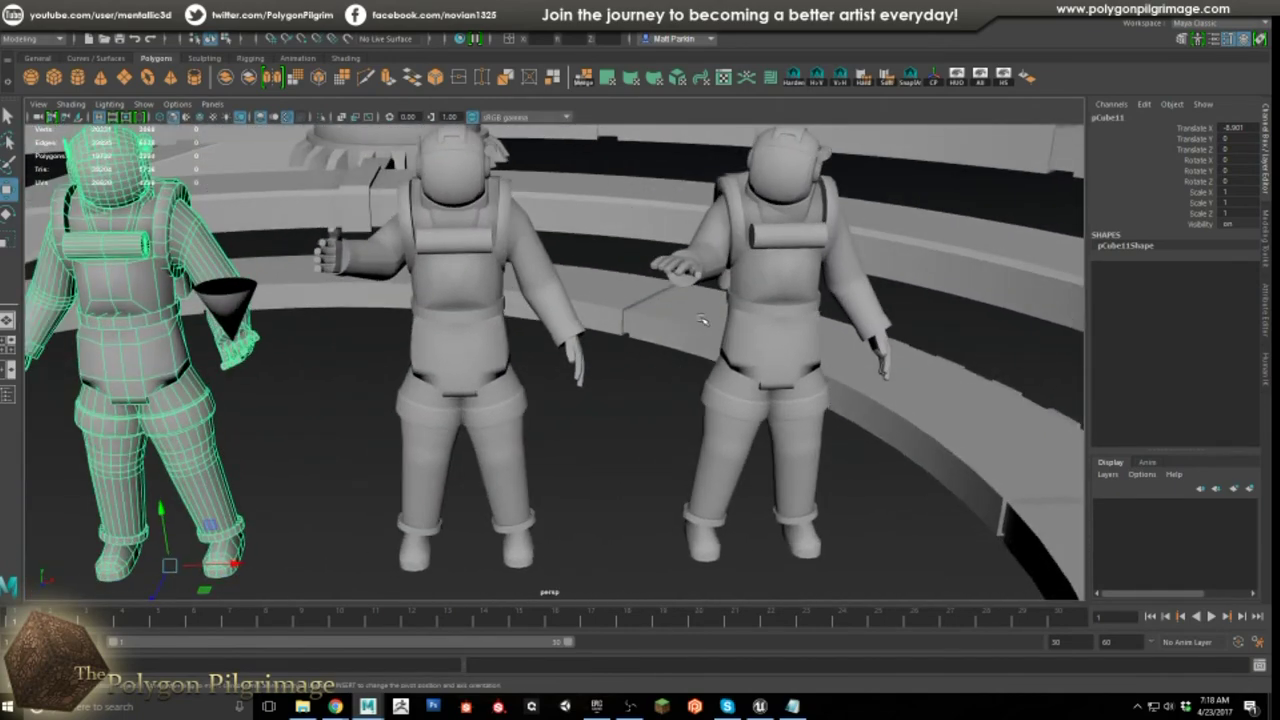
scroll(466, 334, up, 5)
alt+middle_drag(466, 334, 674, 340)
scroll(611, 340, down, 12)
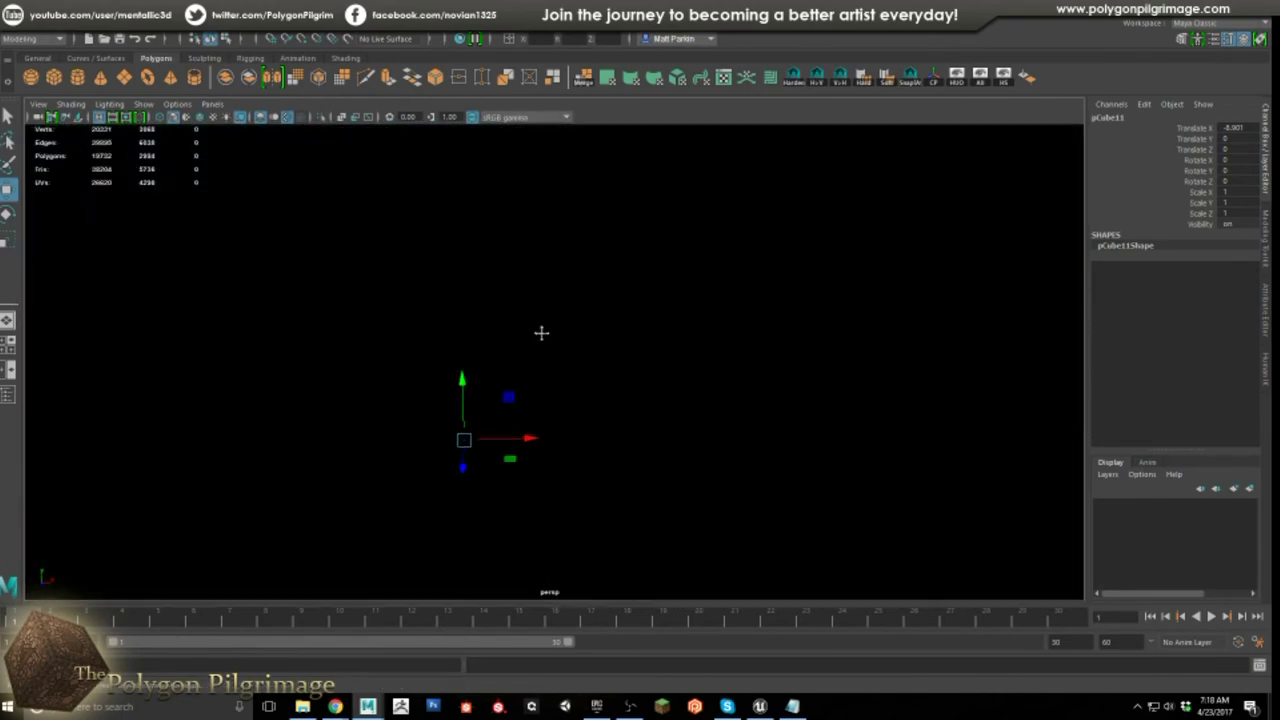
alt+drag(541, 332, 604, 345)
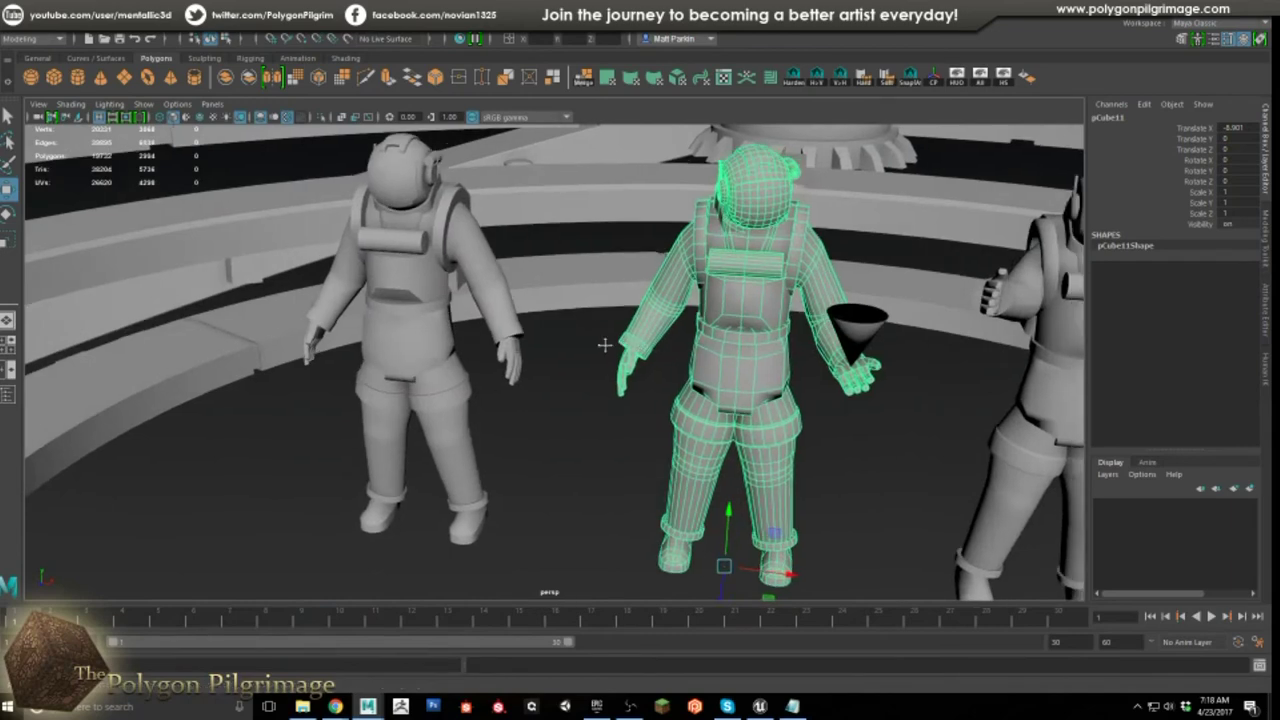
alt+middle_drag(605, 345, 450, 355)
scroll(450, 355, down, 4)
alt+drag(677, 354, 603, 348)
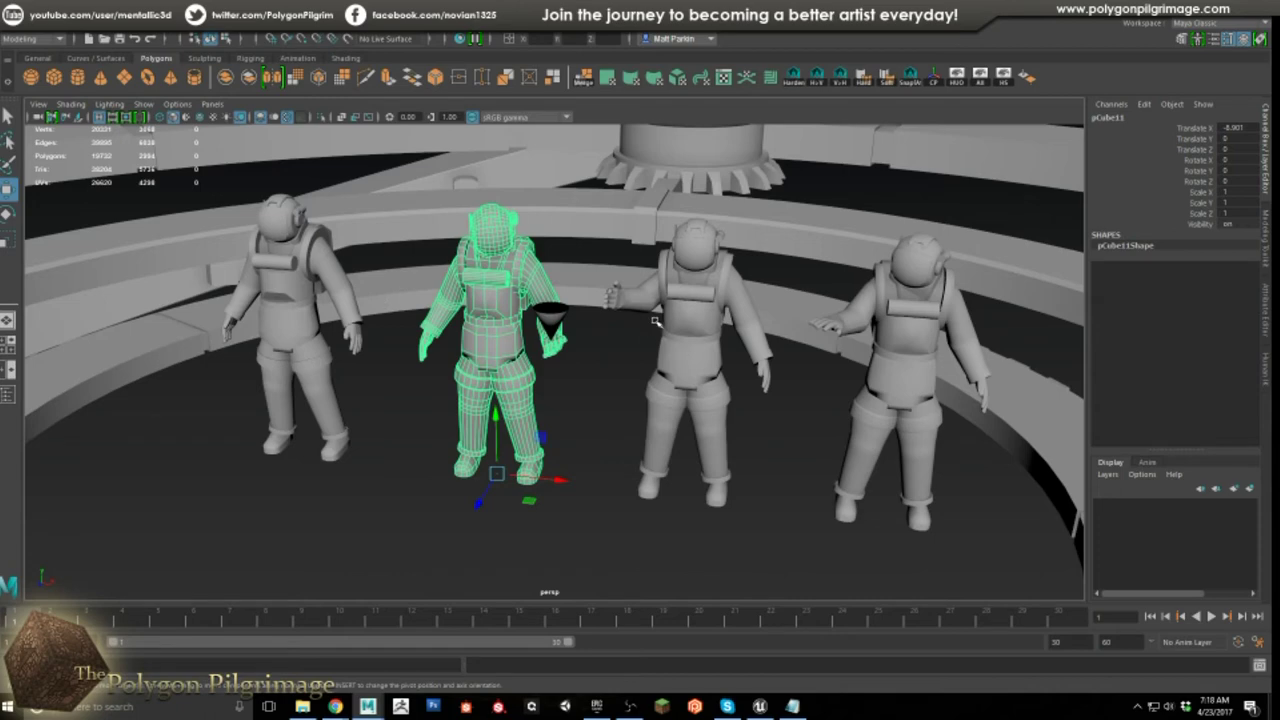
Step: View the first diver's UV layout in the UV Editor and close it
click(303, 284)
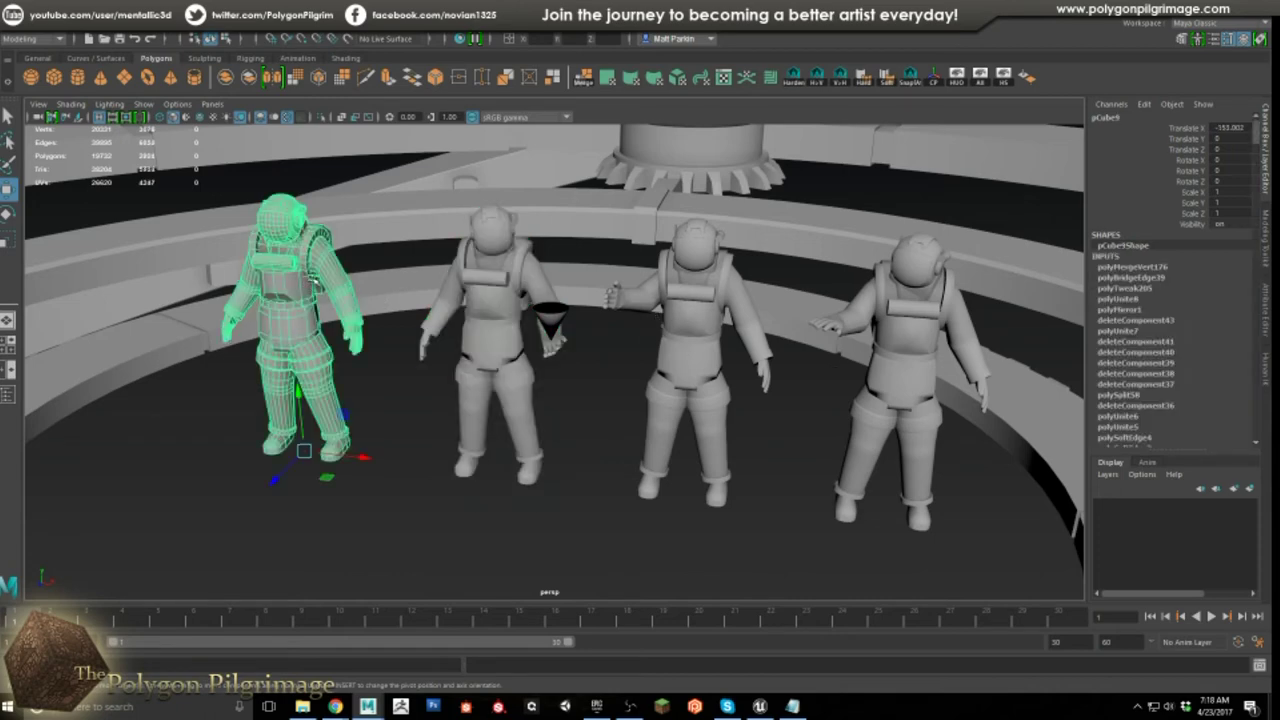
click(724, 77)
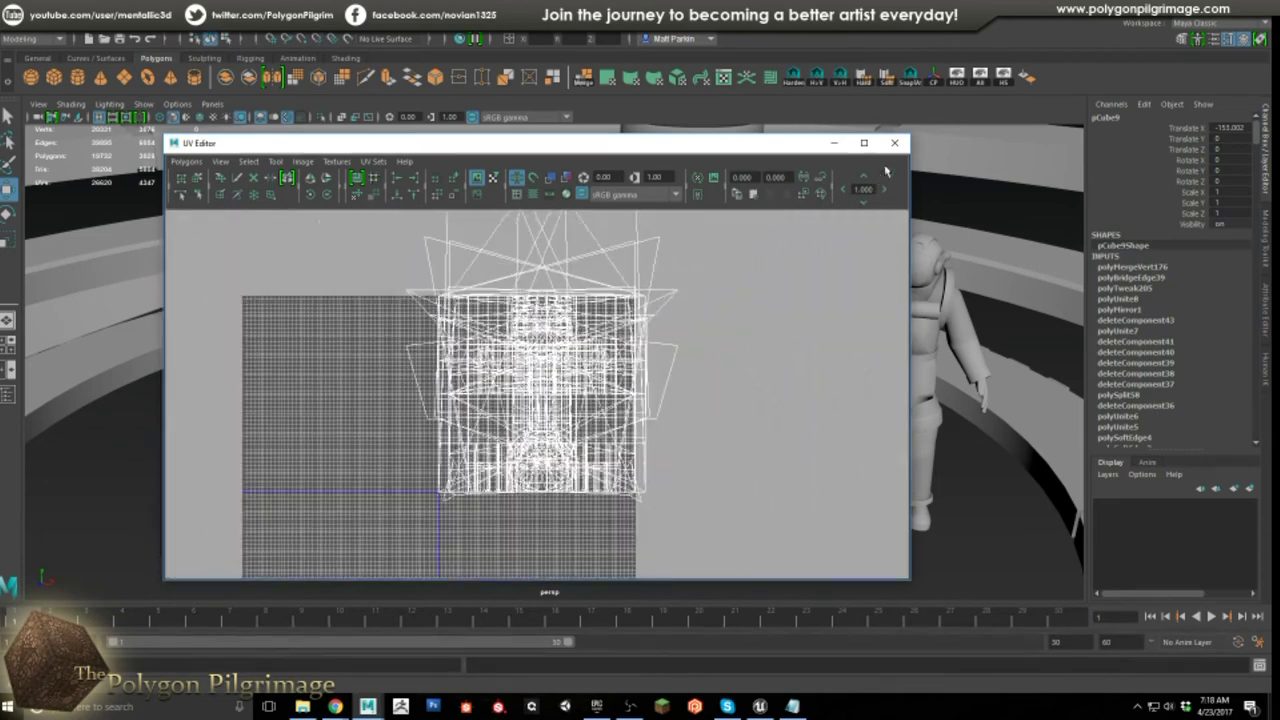
click(894, 142)
Step: Inspect the third diver's UV layout in the UV Editor for comparison, and close the editor
click(687, 300)
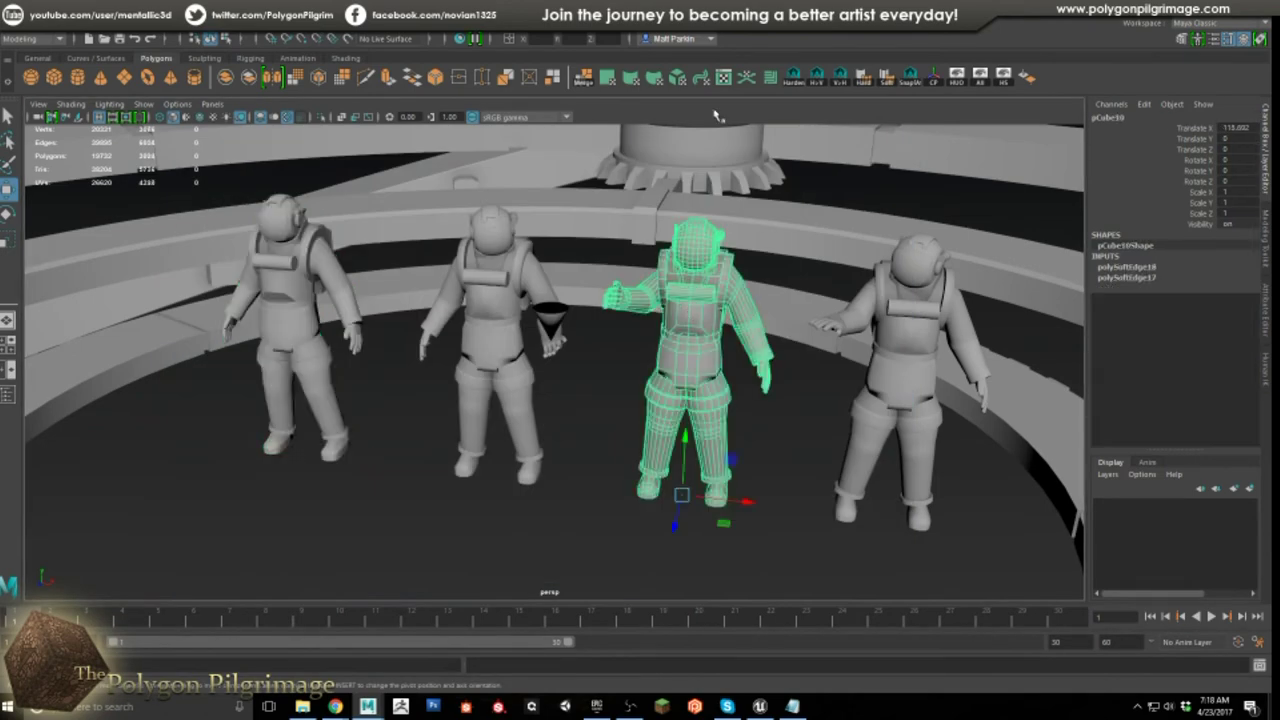
click(724, 77)
scroll(566, 440, up, 3)
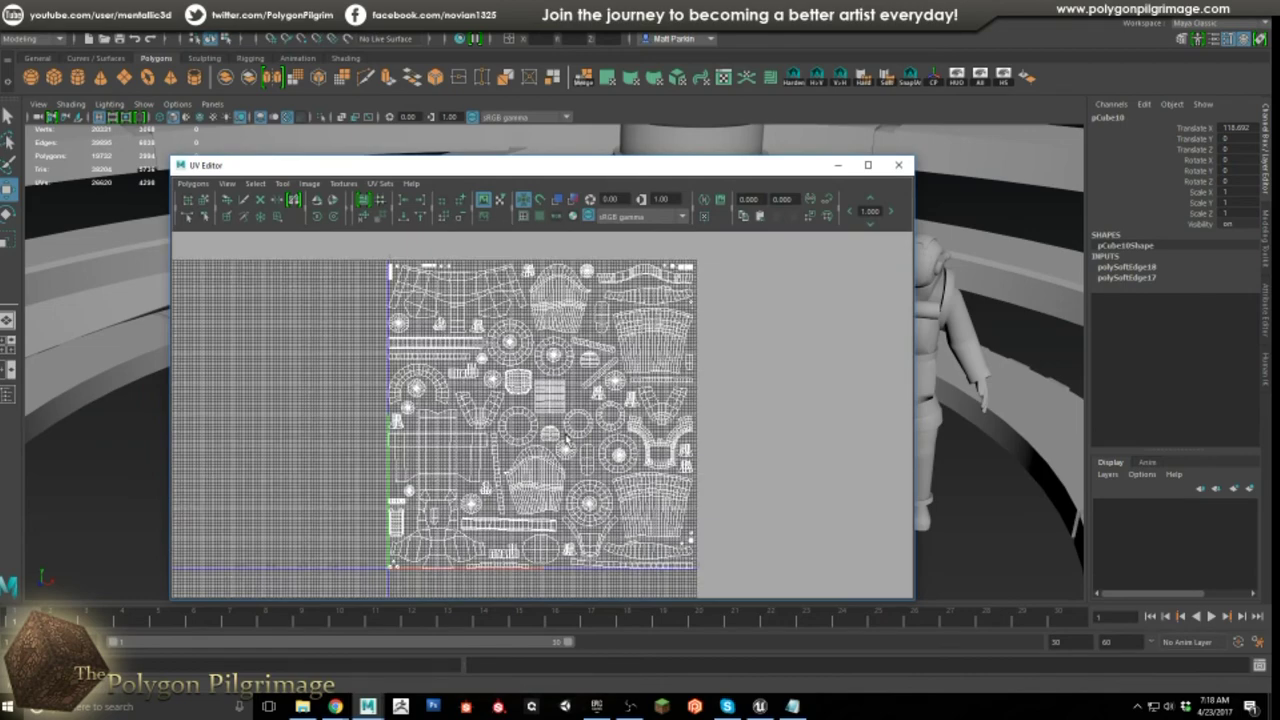
drag(785, 171, 846, 180)
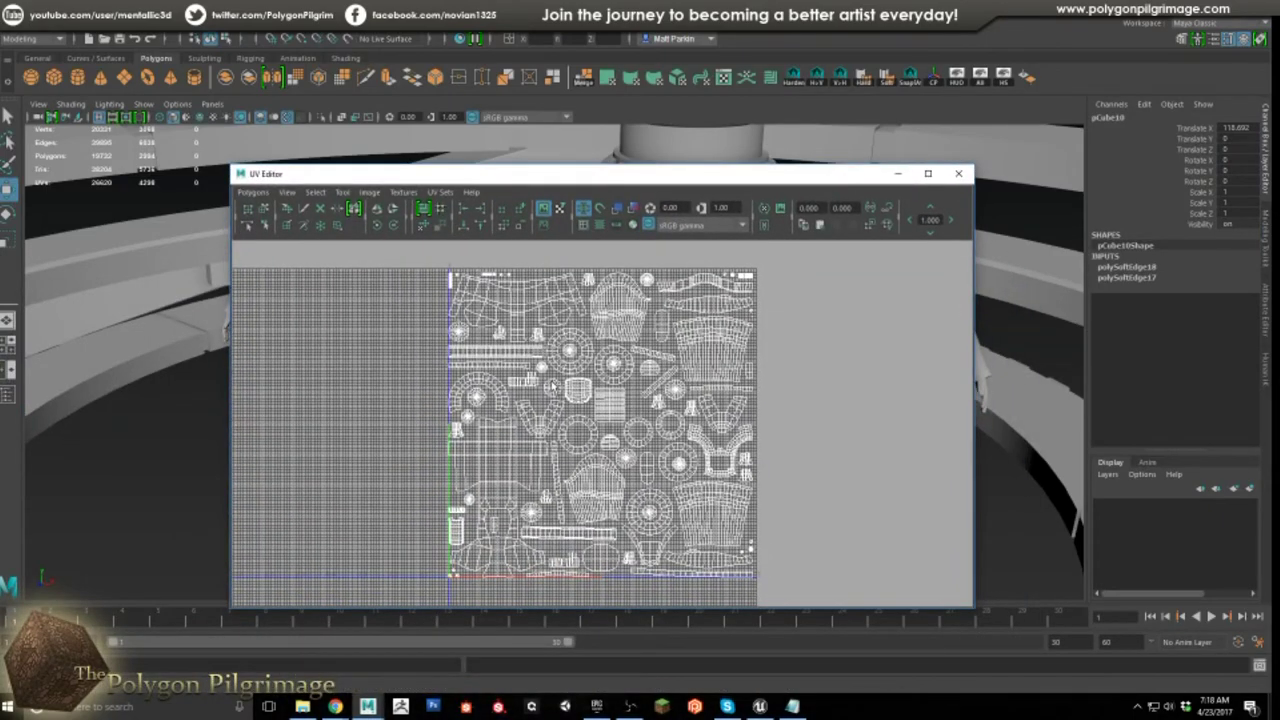
click(958, 173)
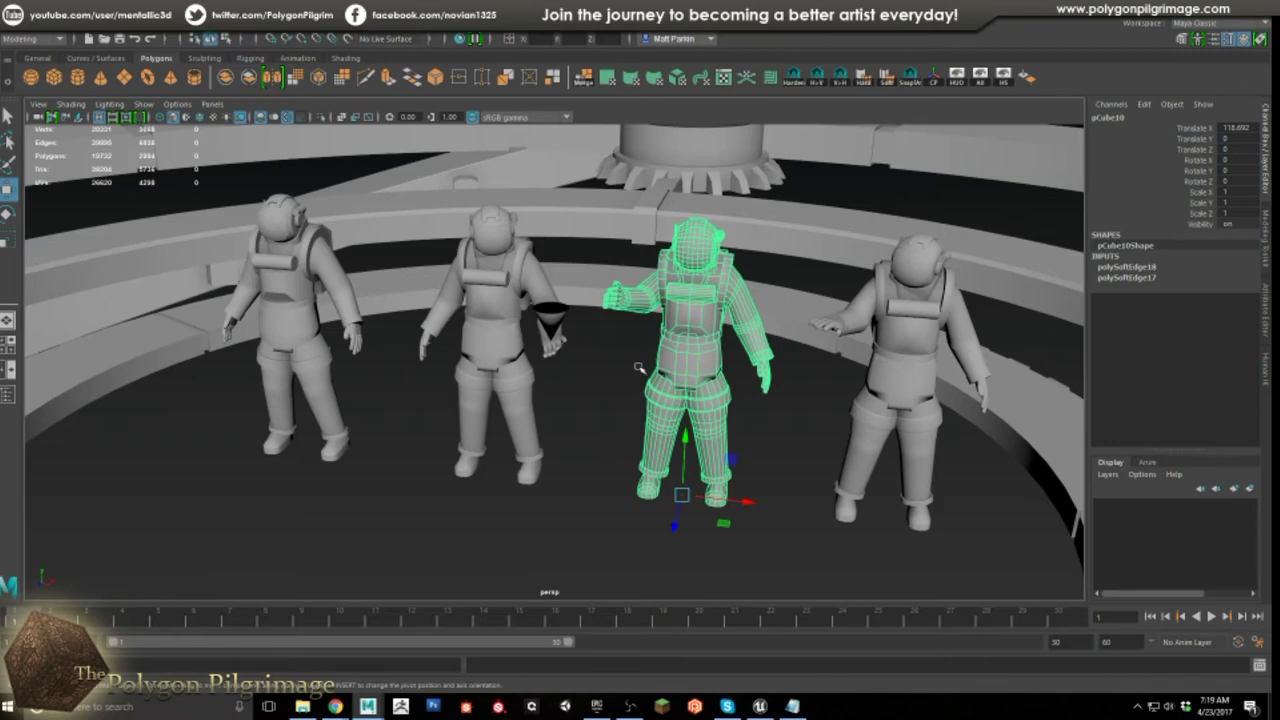
Step: Inspect the third diver's backpack from behind and return to a front view of all four divers
alt+drag(791, 369, 628, 314)
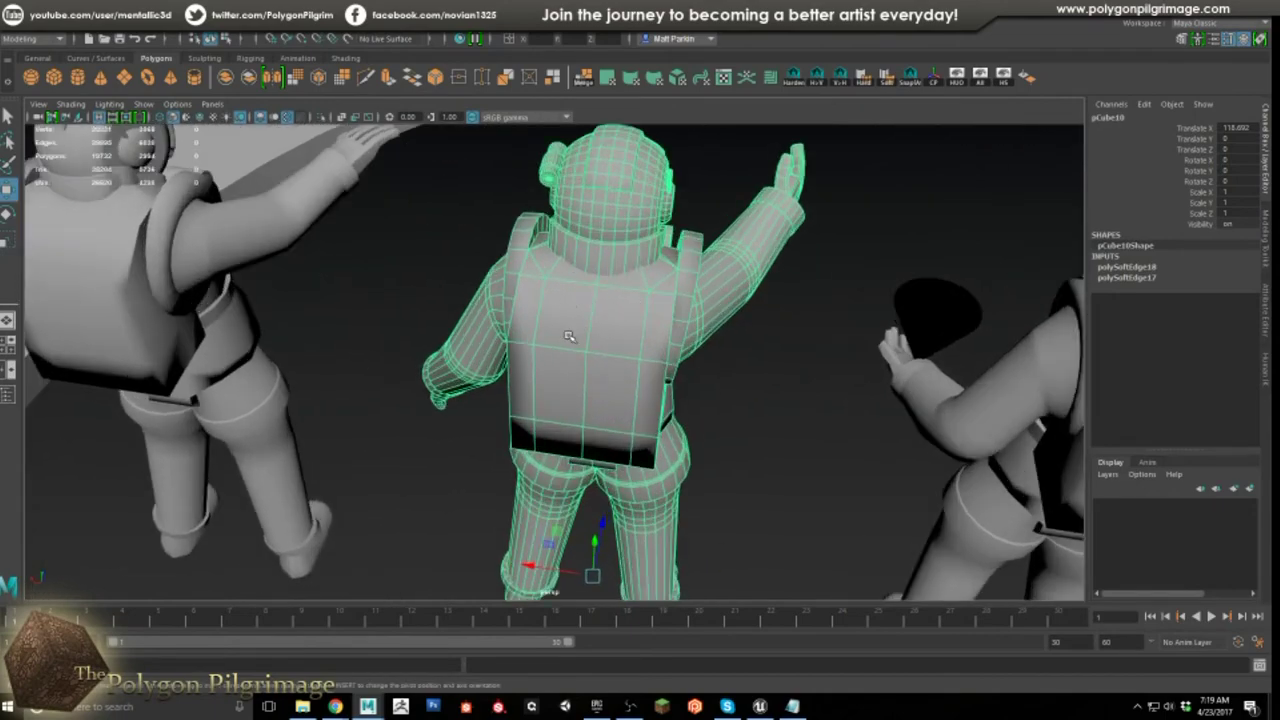
alt+drag(556, 361, 683, 383)
alt+right_drag(683, 383, 648, 389)
mouse_move(648, 389)
alt+mouse_down()
mouse_move(637, 393)
mouse_move(704, 377)
mouse_move(673, 391)
alt+mouse_up()
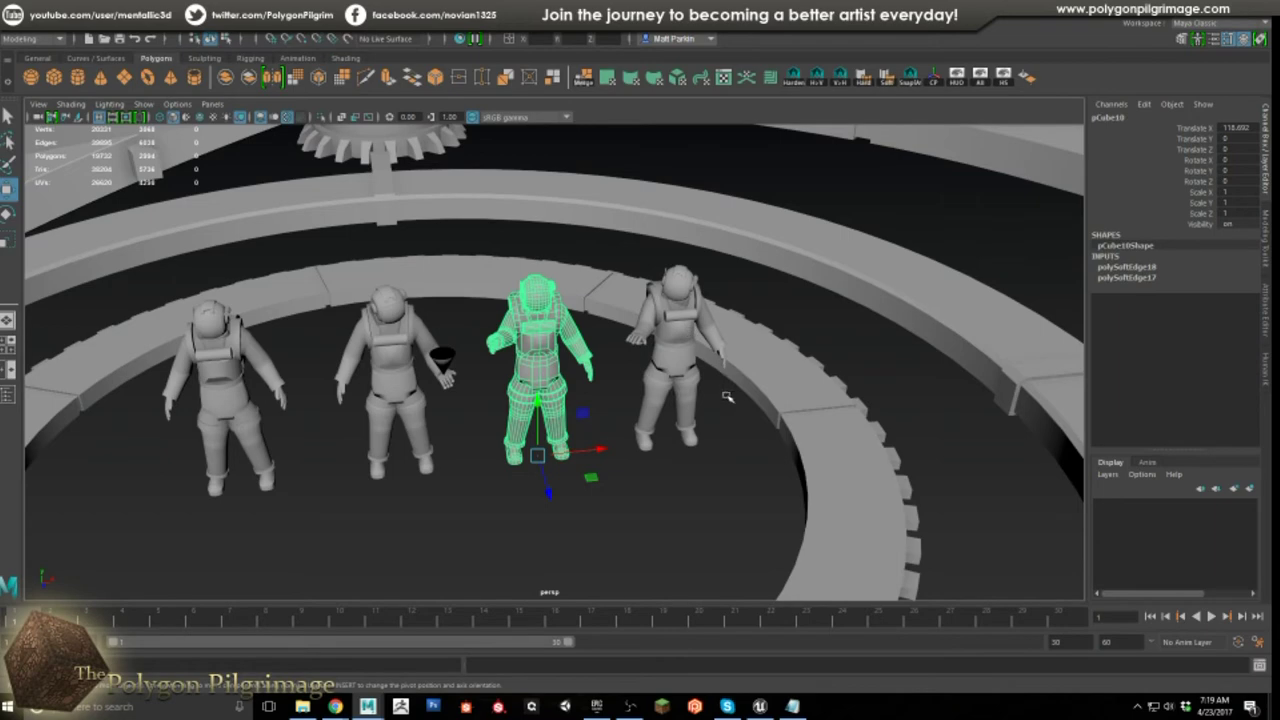
Step: Select the inner toothed ring surrounding the four divers for inspection
alt+middle_drag(726, 396, 720, 343)
scroll(716, 349, down, 5)
alt+drag(714, 351, 645, 352)
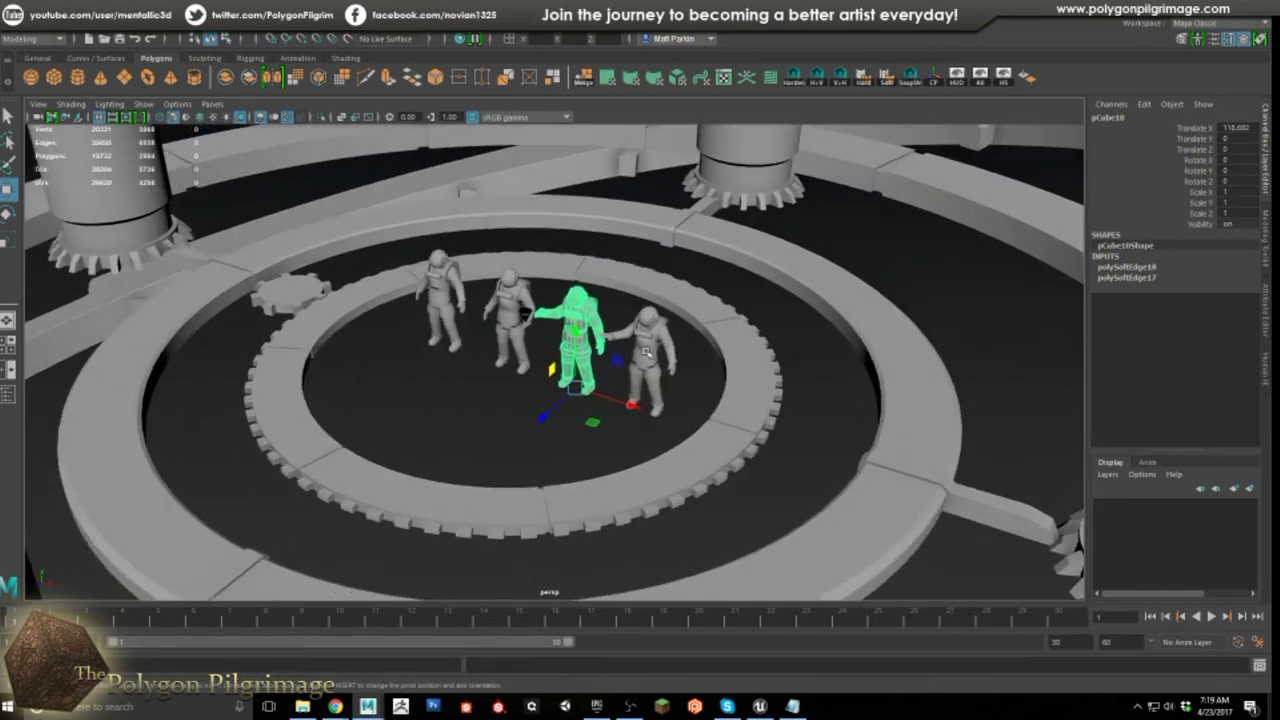
click(710, 468)
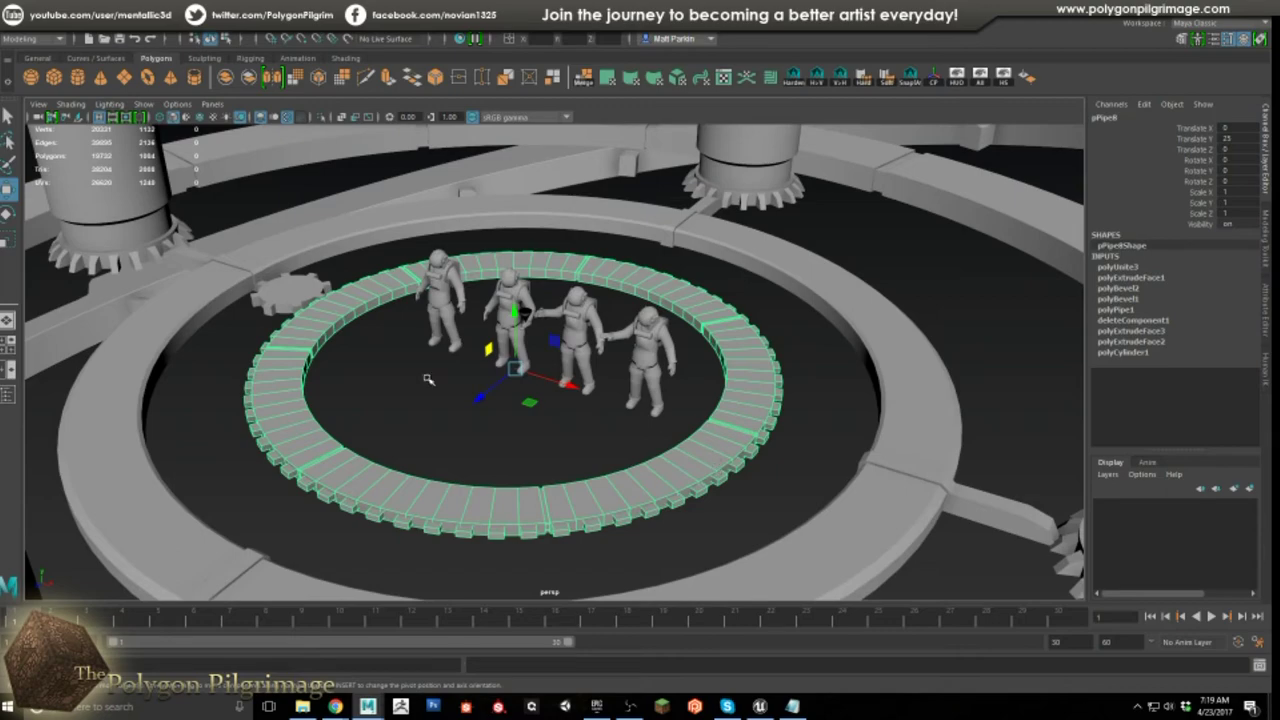
alt+drag(474, 388, 519, 409)
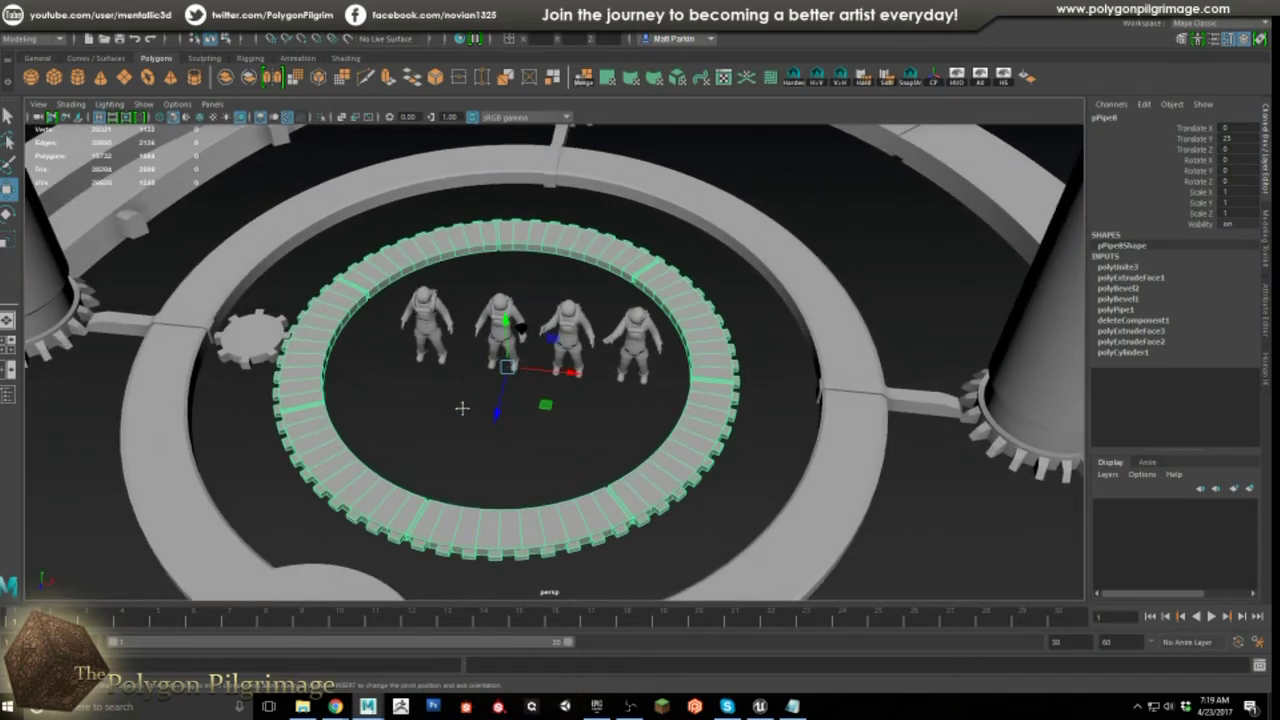
Step: Examine from above how the small gear meshes with the toothed ring, return to an overview and clear the selection
alt+middle_drag(464, 410, 630, 404)
scroll(420, 371, up, 5)
alt+middle_drag(414, 361, 670, 368)
alt+drag(670, 368, 640, 405)
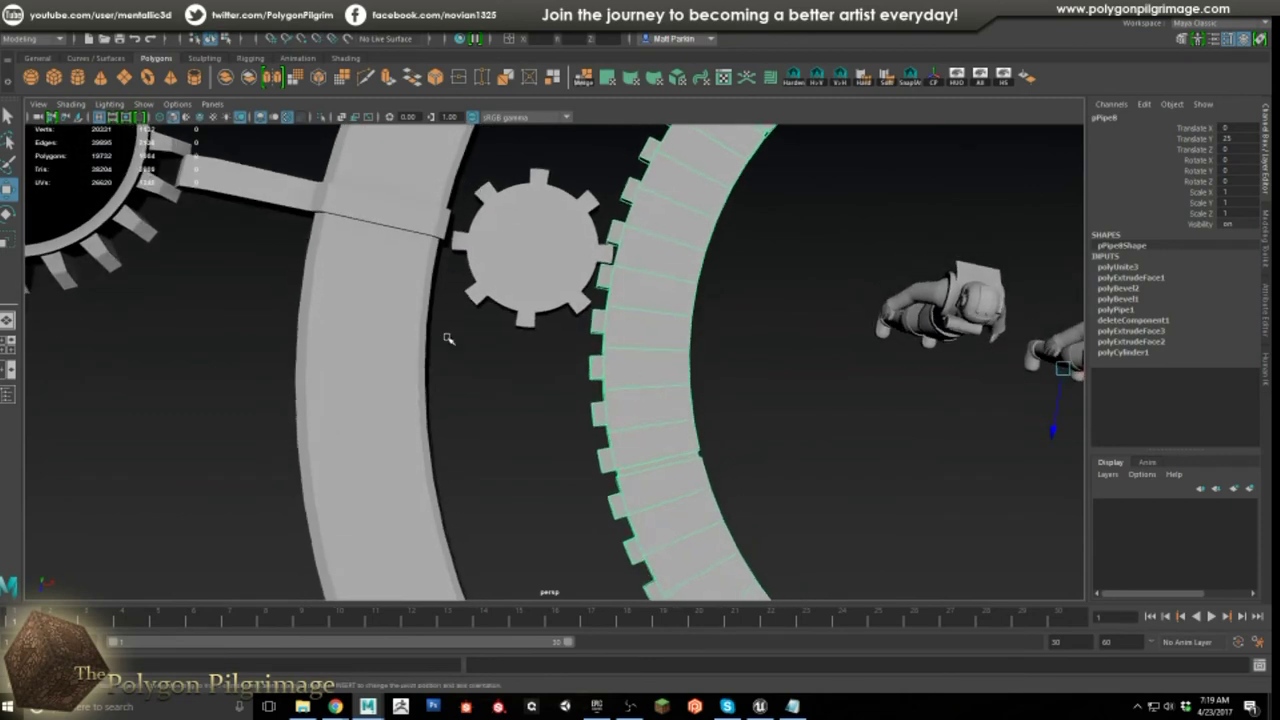
scroll(429, 350, down, 6)
alt+drag(493, 367, 631, 338)
alt+middle_drag(631, 338, 560, 310)
alt+right_drag(617, 409, 570, 409)
alt+drag(645, 392, 660, 425)
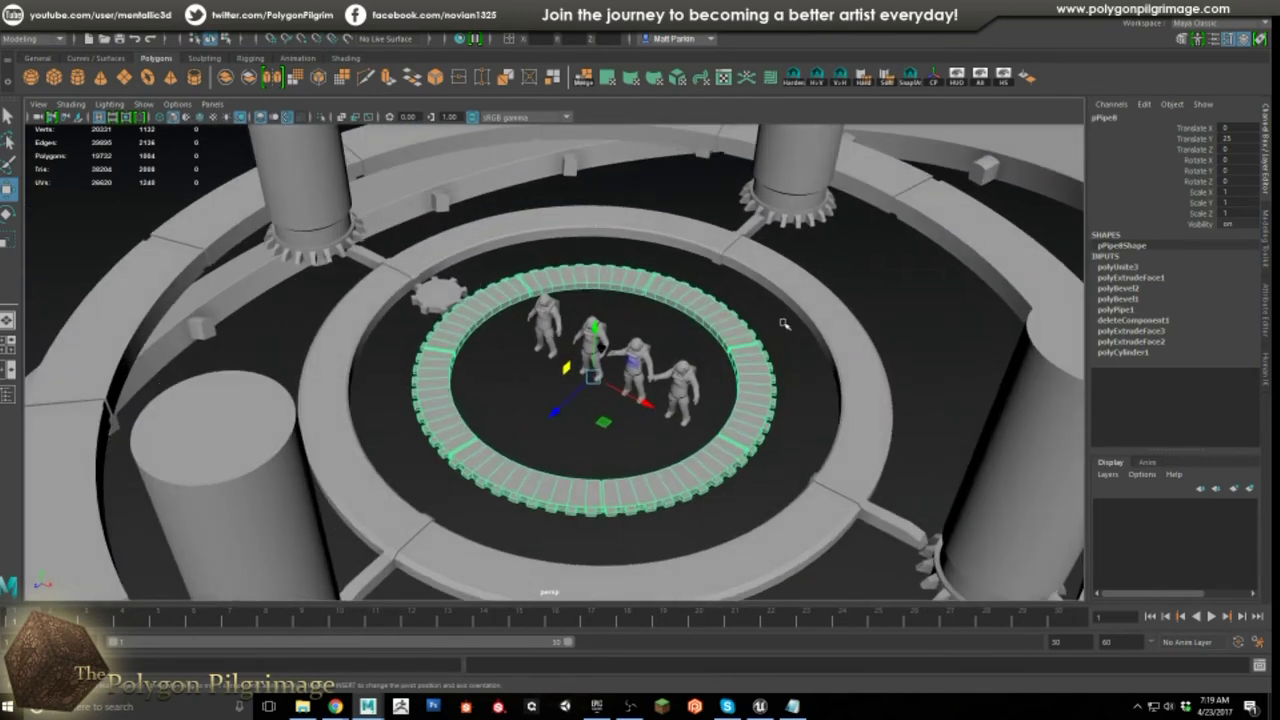
click(907, 300)
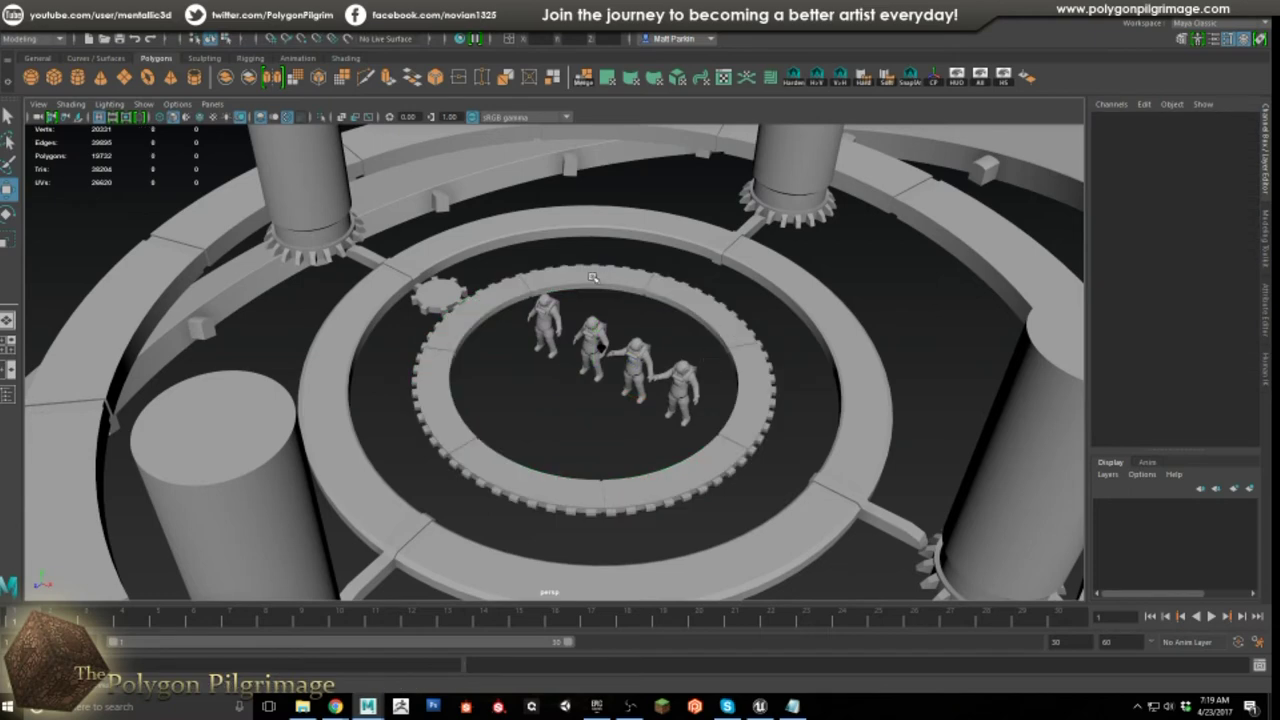
Step: Compare the toothed ring with the small gear beside it by selecting the two alternately
click(745, 381)
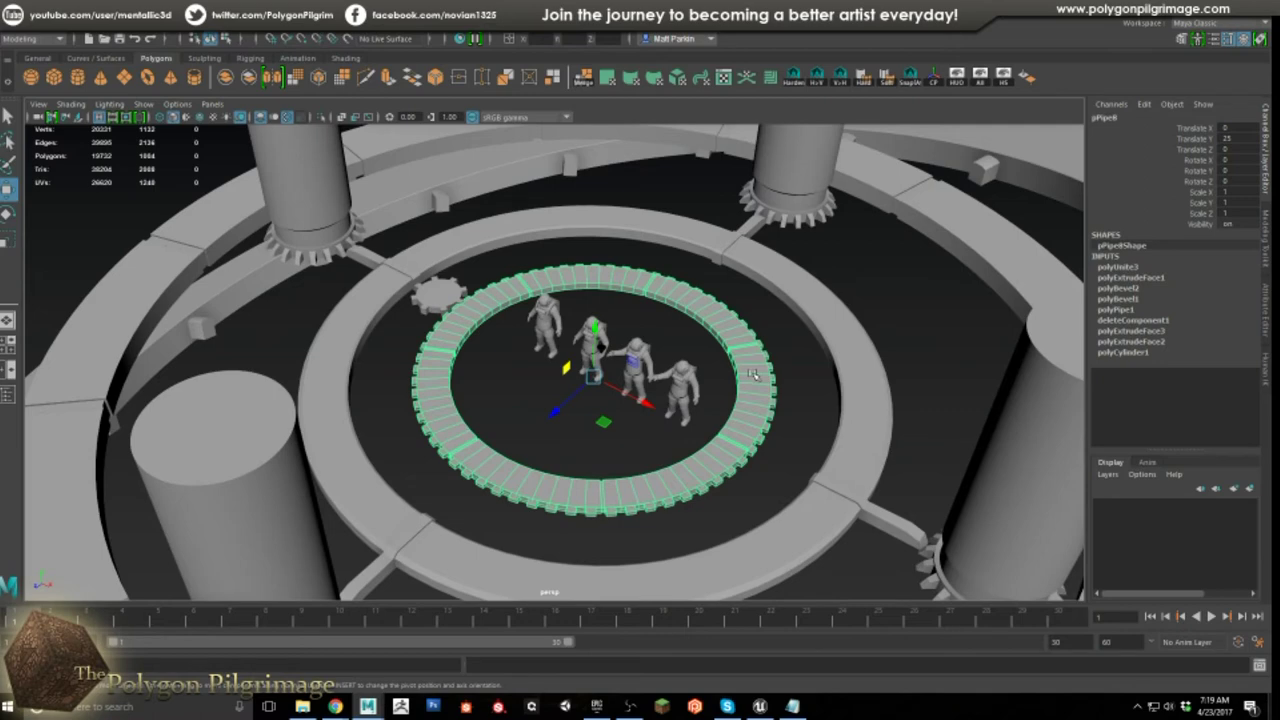
click(443, 294)
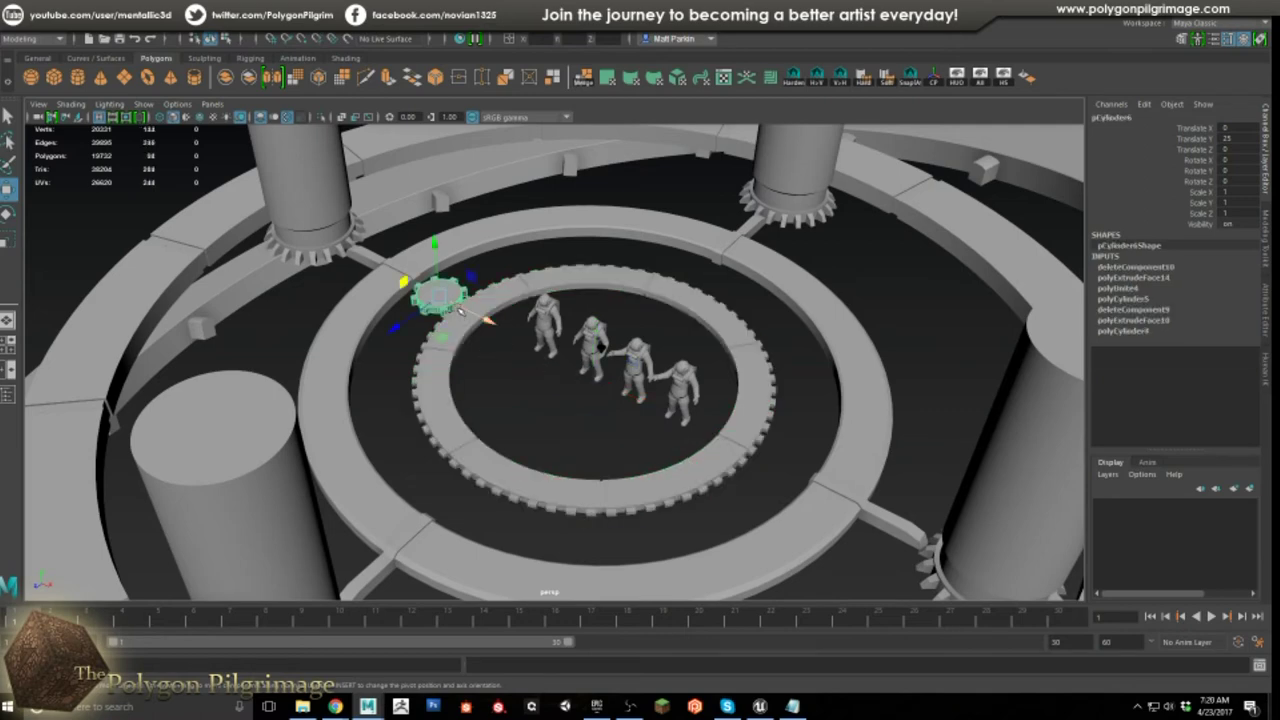
click(462, 293)
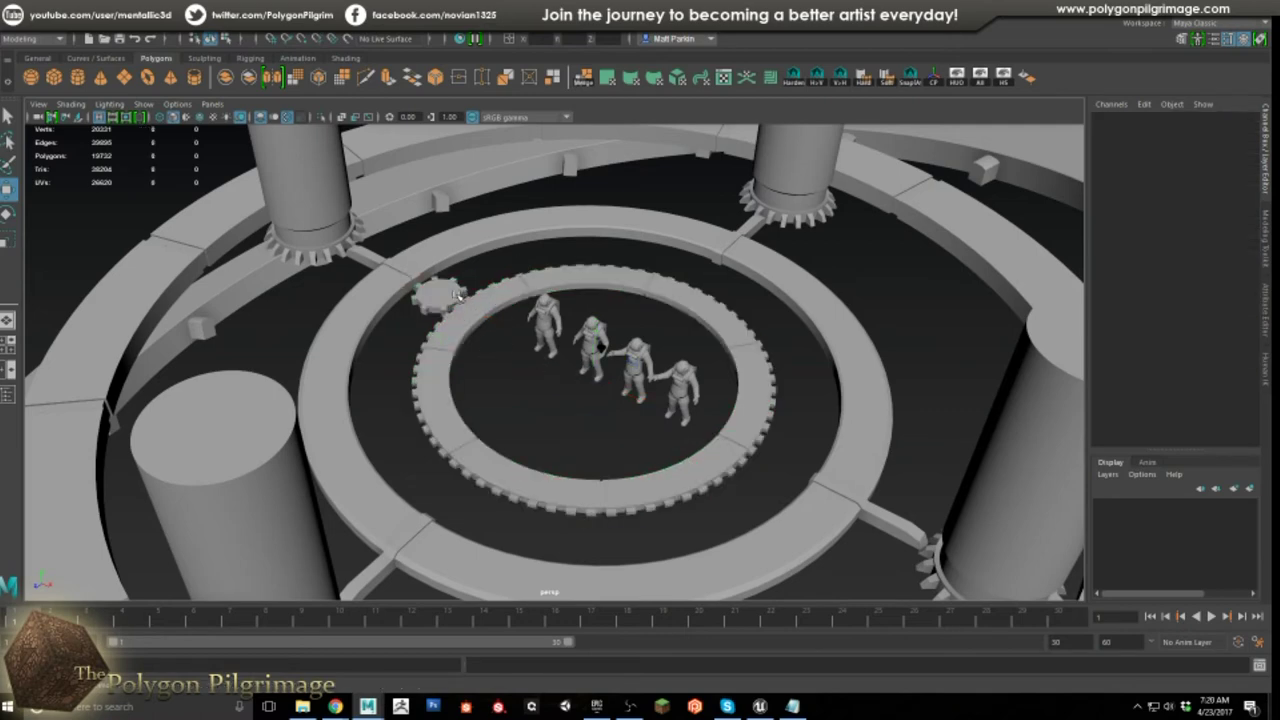
click(457, 294)
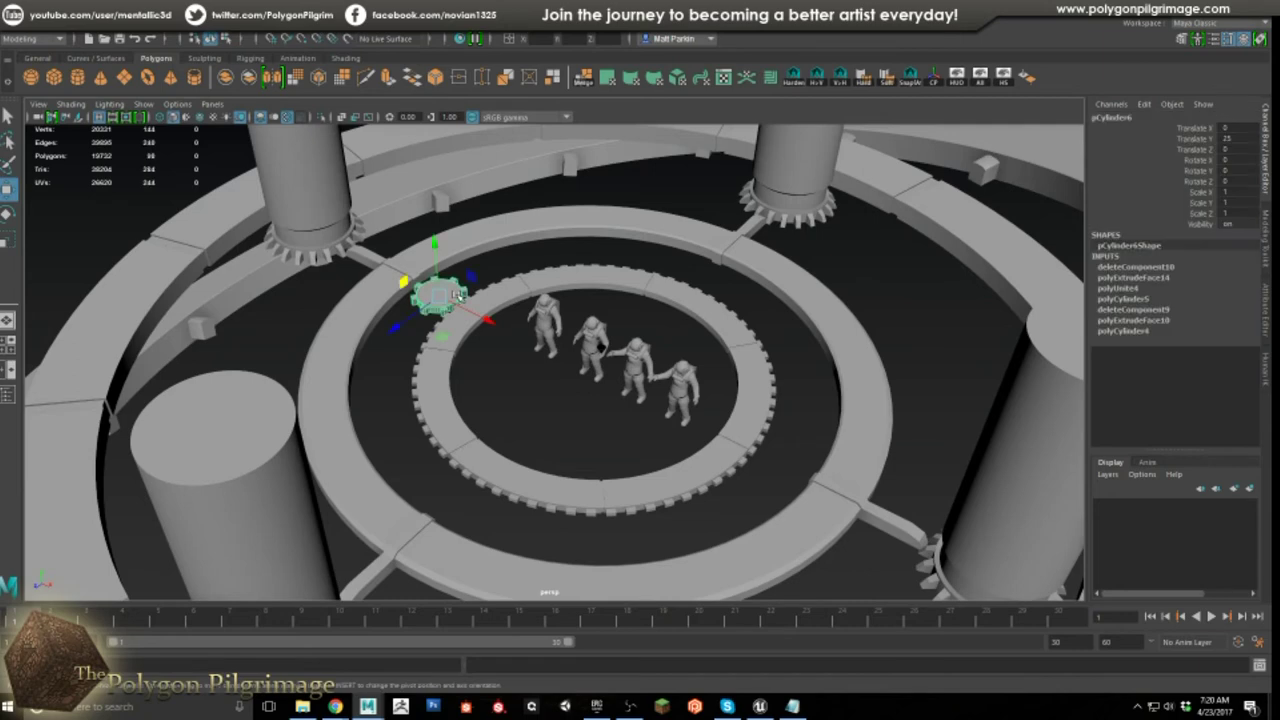
click(674, 296)
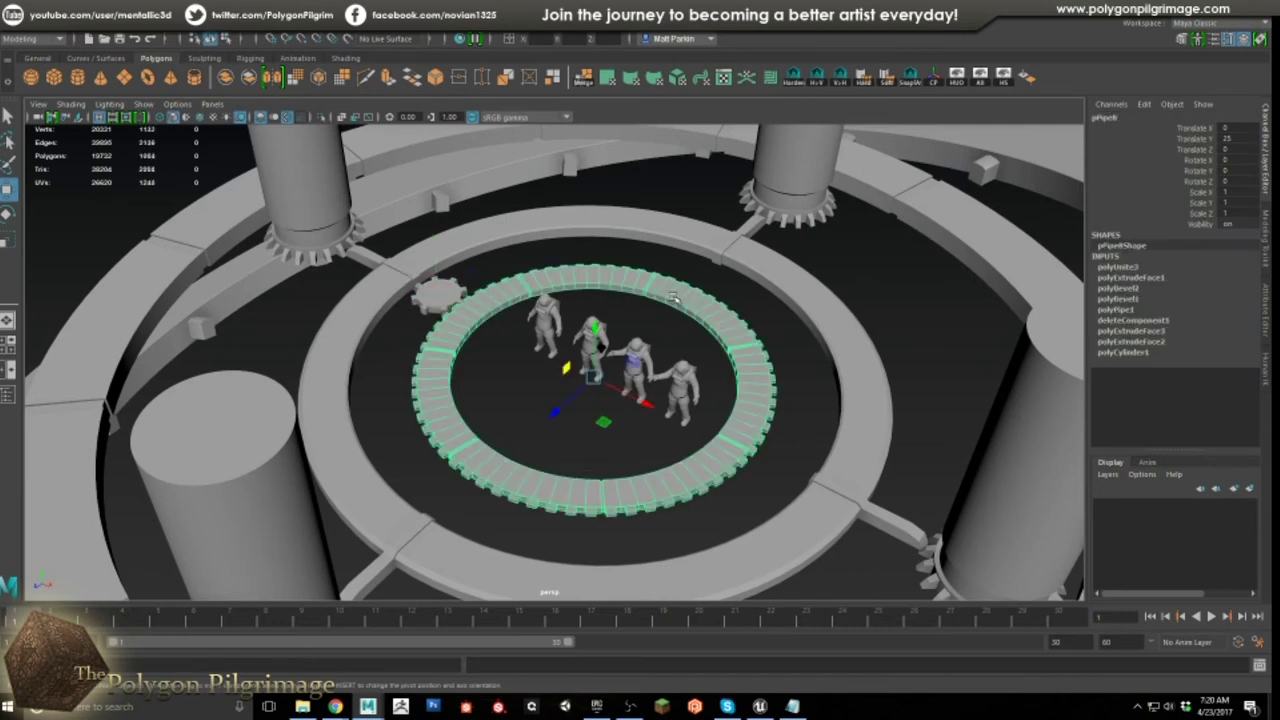
click(442, 297)
click(691, 306)
Step: Compare the ring with the four connecting arms against the inner toothed ring by selecting them in turn
click(671, 240)
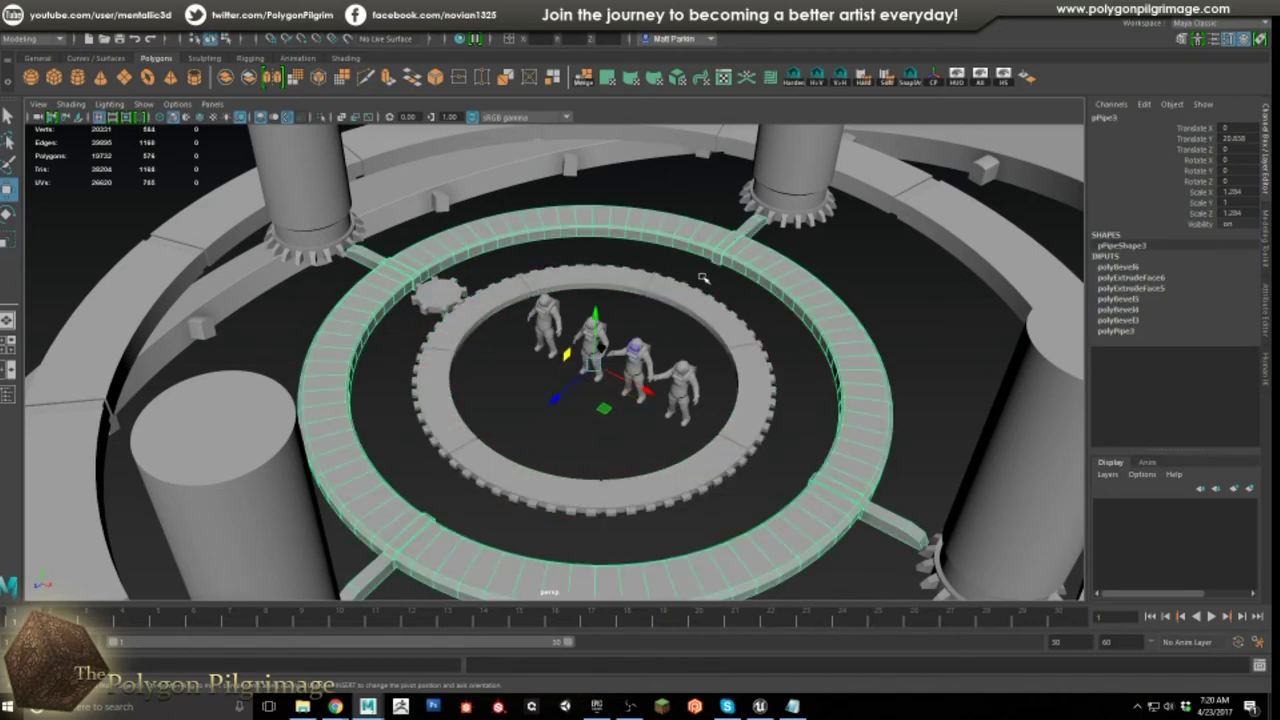
alt+drag(628, 384, 732, 389)
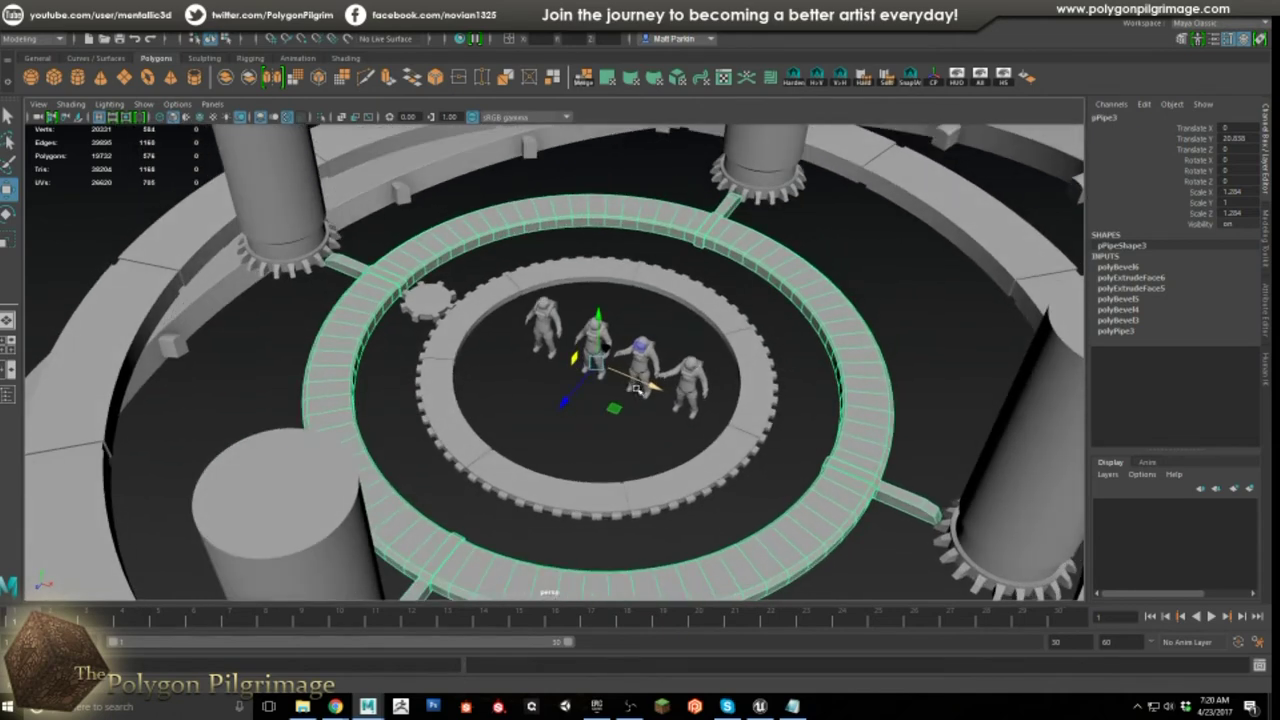
click(750, 375)
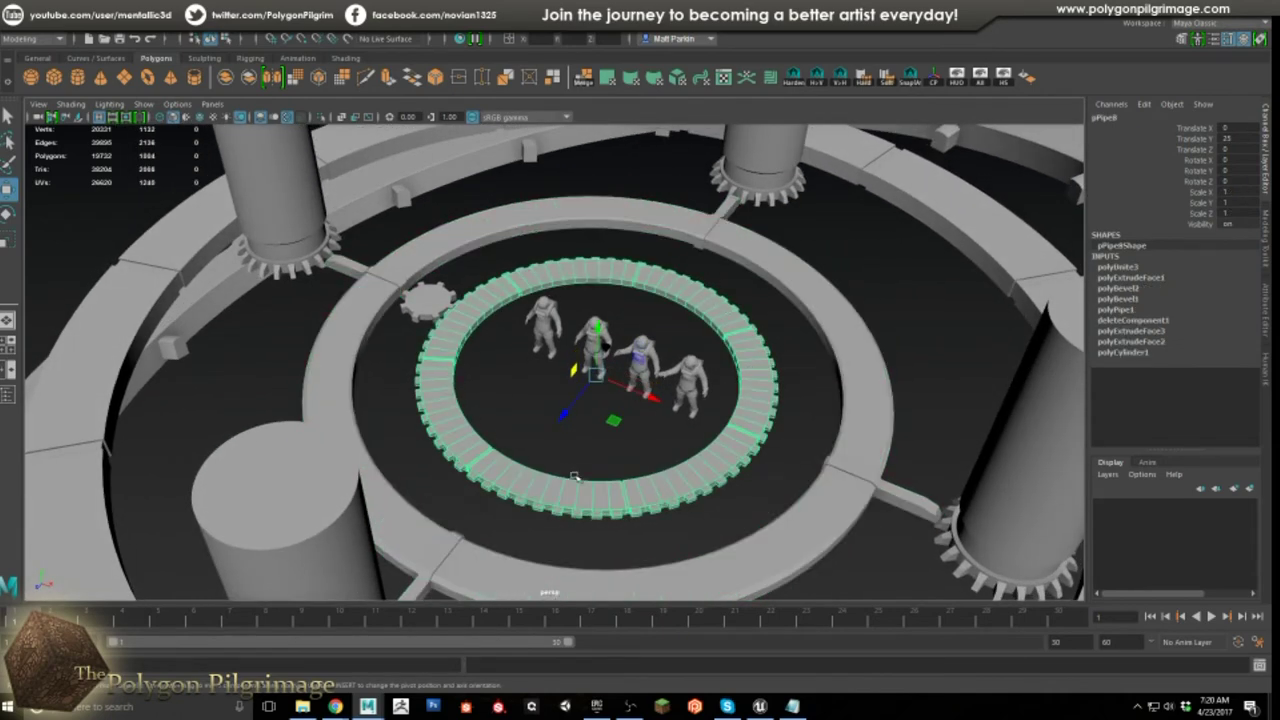
click(653, 432)
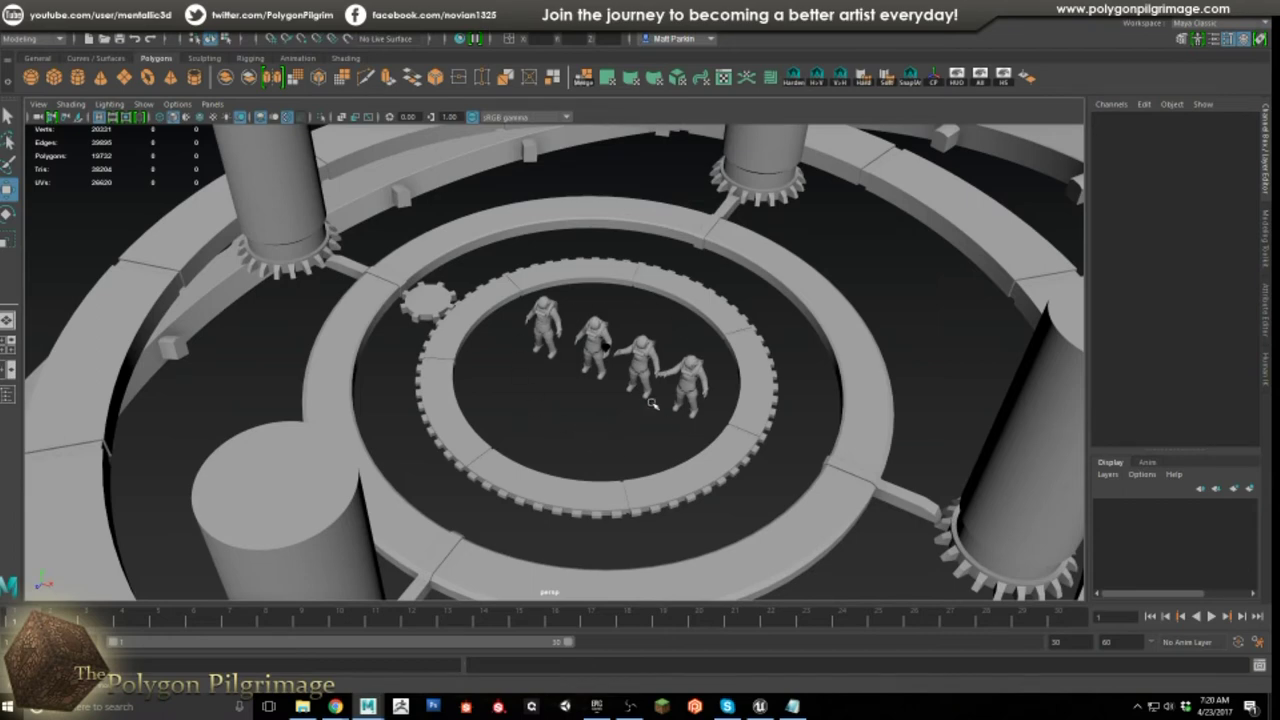
click(720, 316)
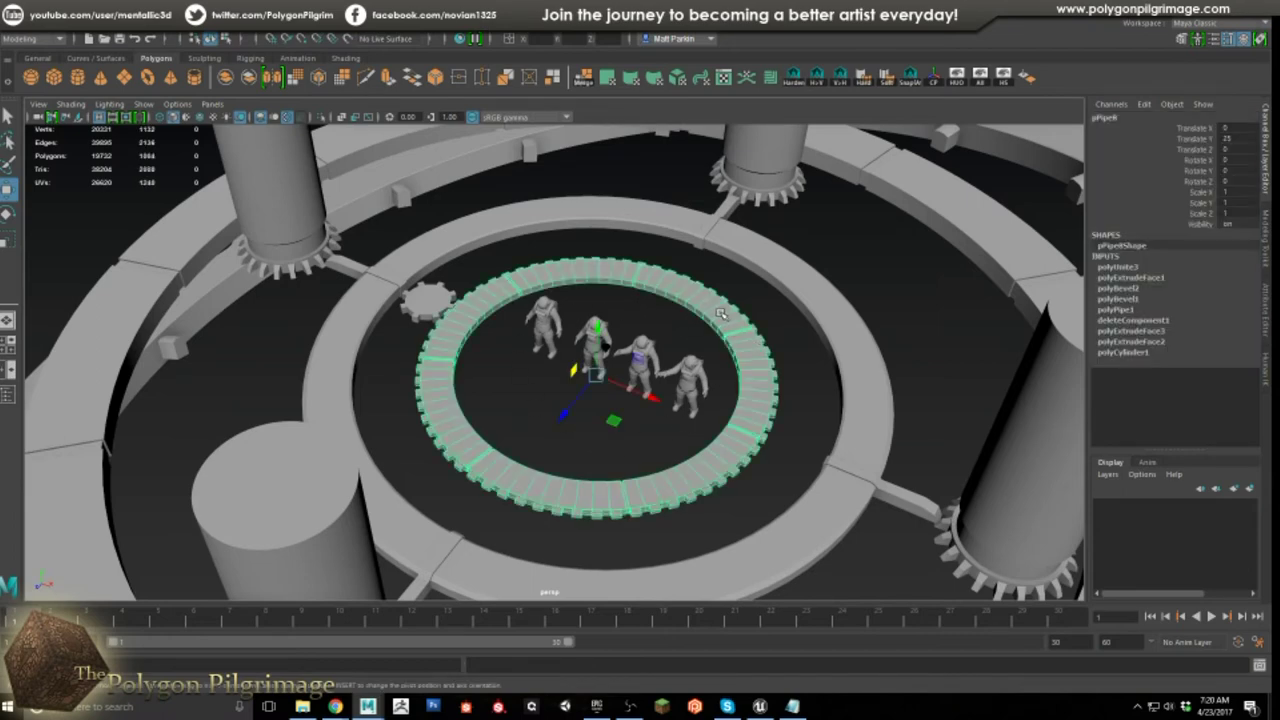
click(780, 261)
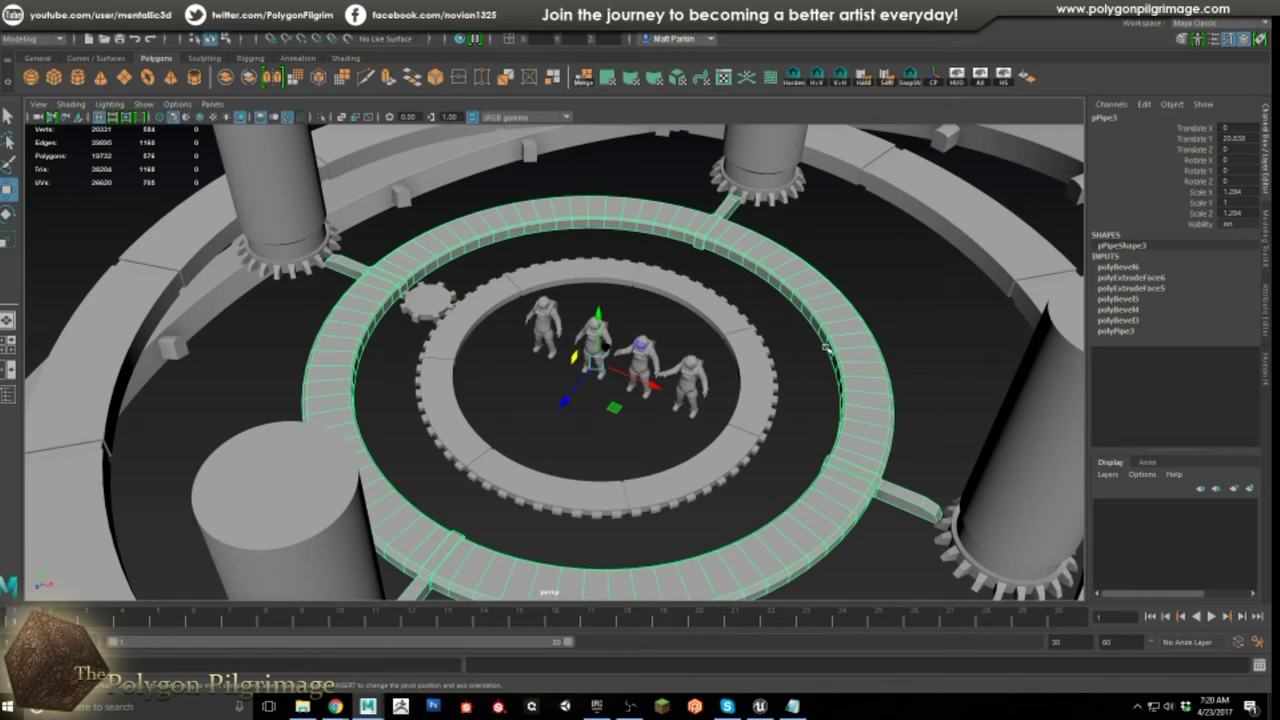
Step: Select one of the four geared pillars and inspect its place in the ring assembly from several sides
scroll(740, 392, down, 2)
alt+drag(641, 450, 775, 455)
click(881, 422)
alt+drag(827, 487, 612, 550)
alt+drag(645, 385, 494, 404)
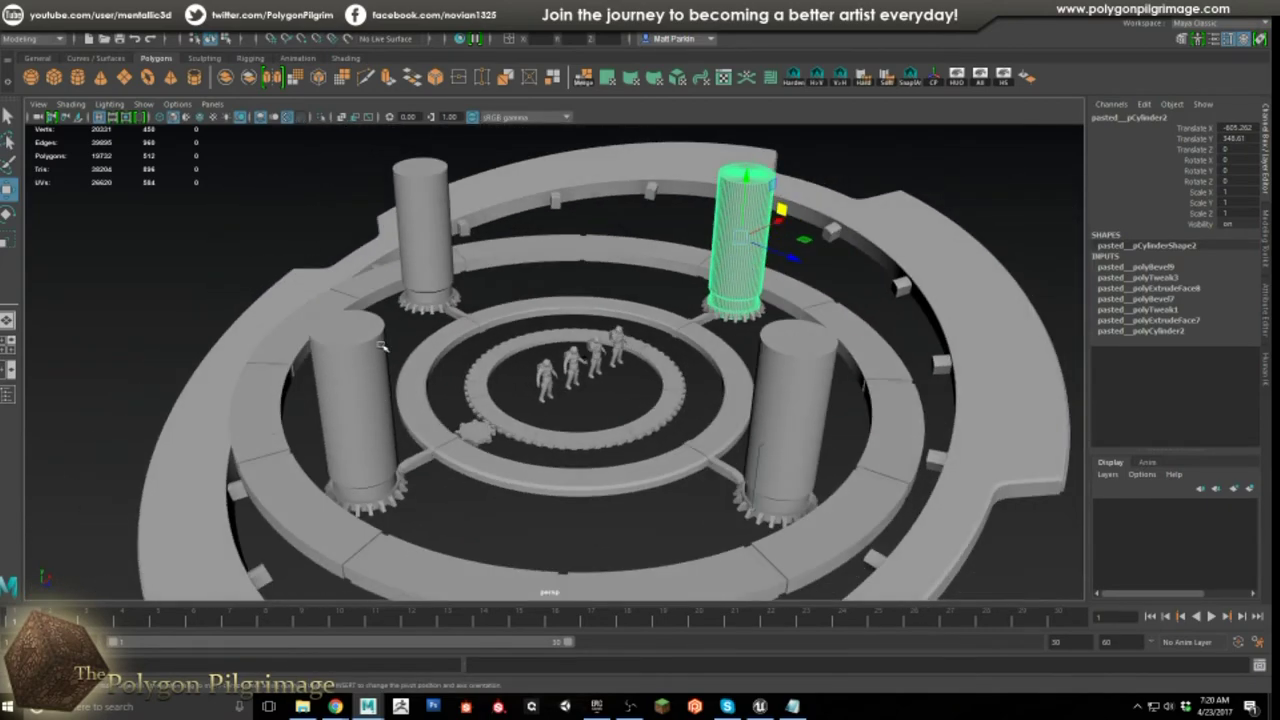
alt+drag(584, 402, 724, 437)
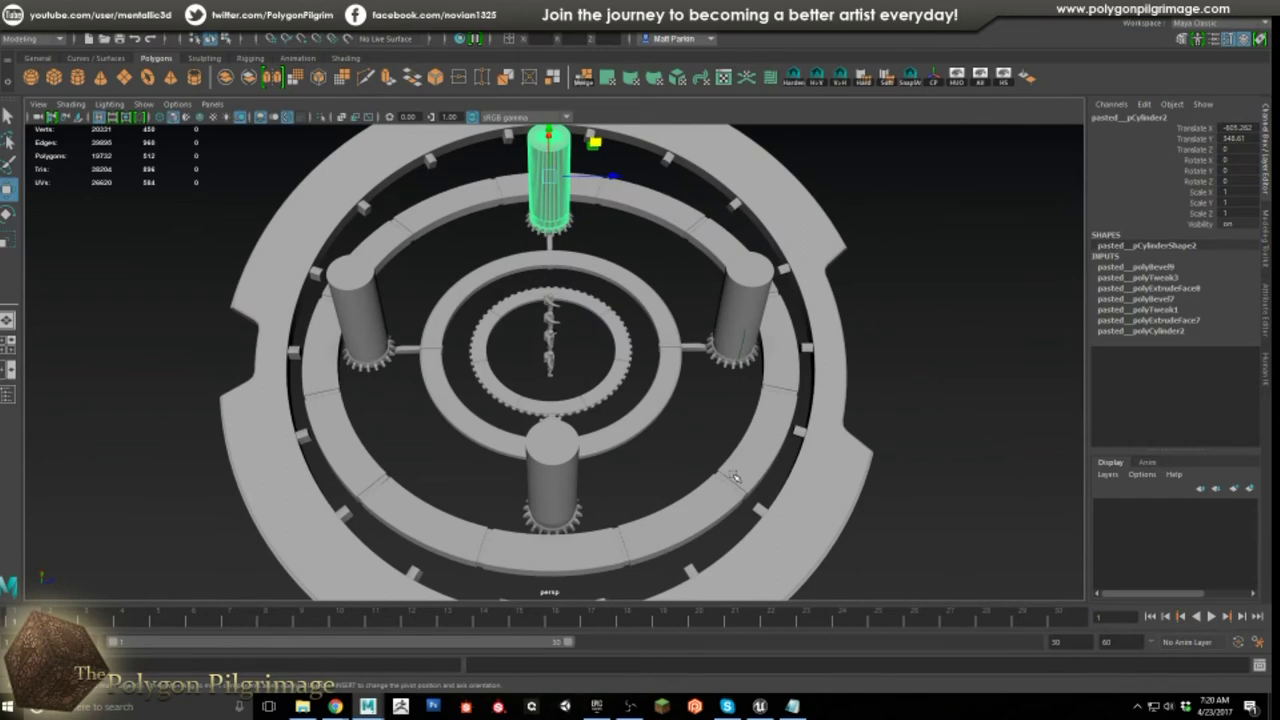
Step: Inspect the segmented ring and the notched outermost ring by selecting each in turn, and clear the selection
click(729, 473)
scroll(654, 447, down, 2)
click(660, 438)
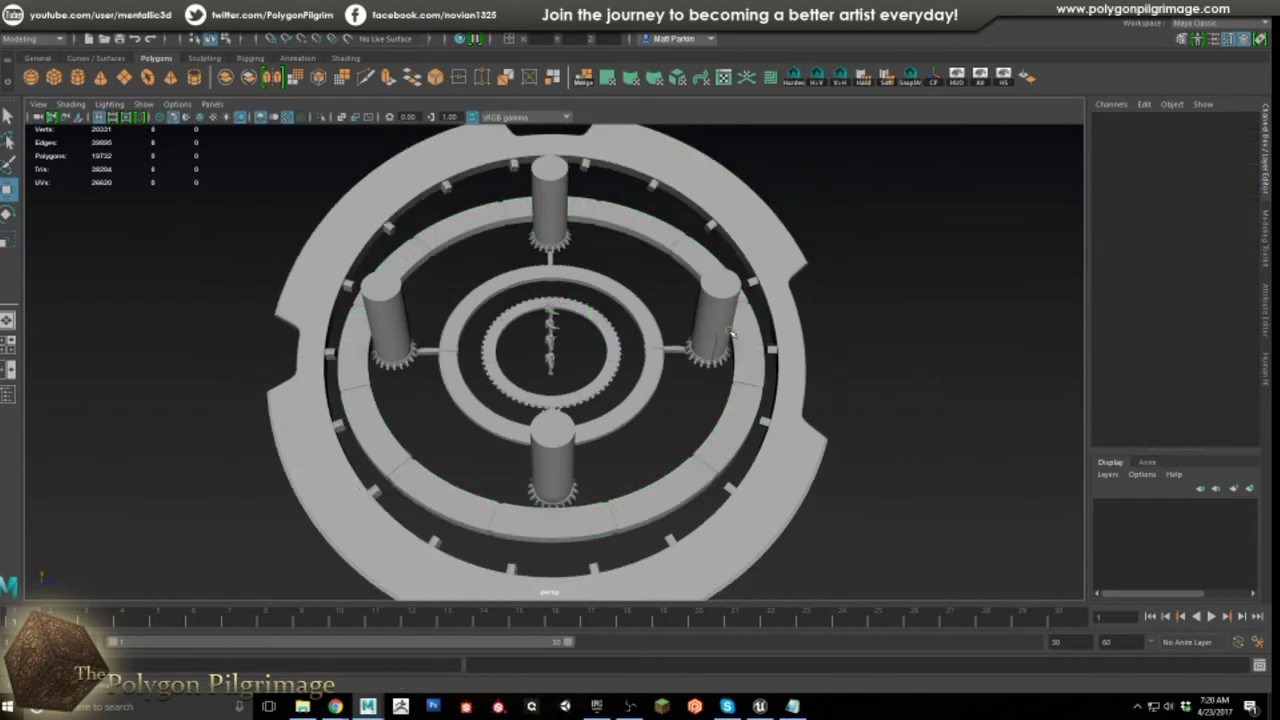
alt+drag(697, 423, 730, 451)
click(810, 376)
scroll(744, 432, down, 3)
click(748, 369)
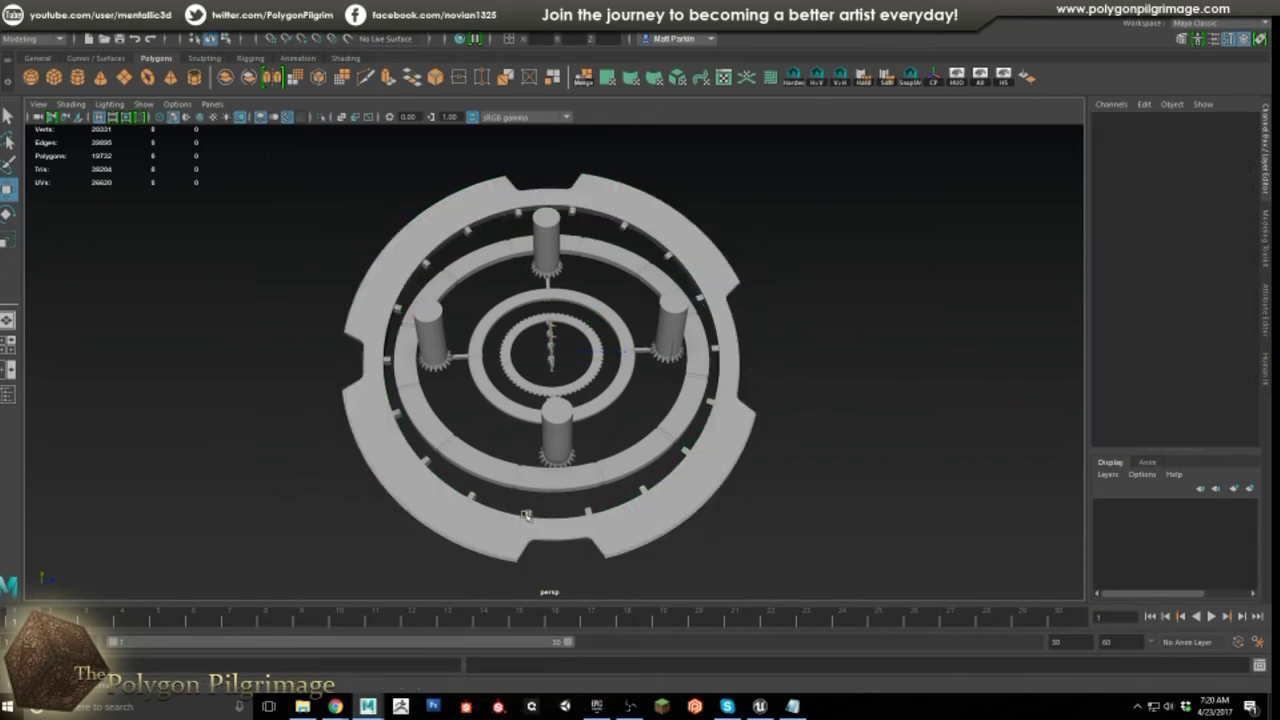
Step: Select the segmented ring around the pillars, clear the selection and review the whole assembly from a low side angle
alt+drag(623, 535, 623, 529)
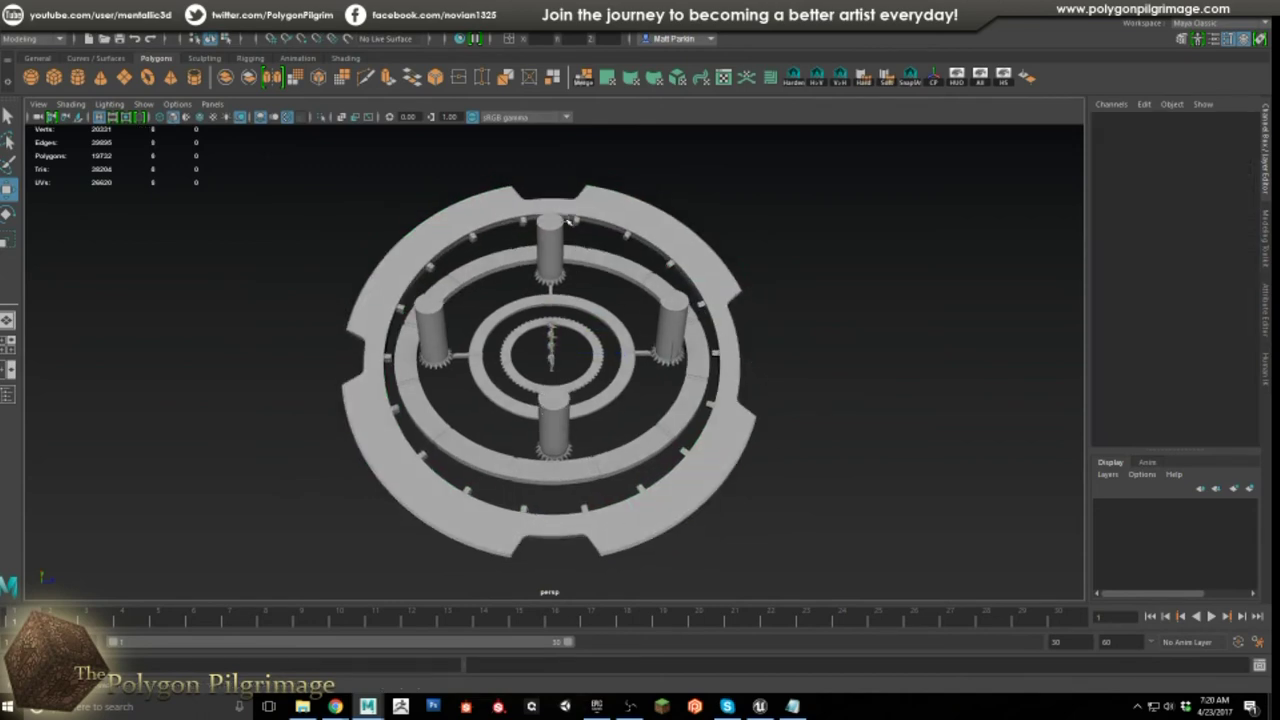
alt+drag(663, 500, 555, 527)
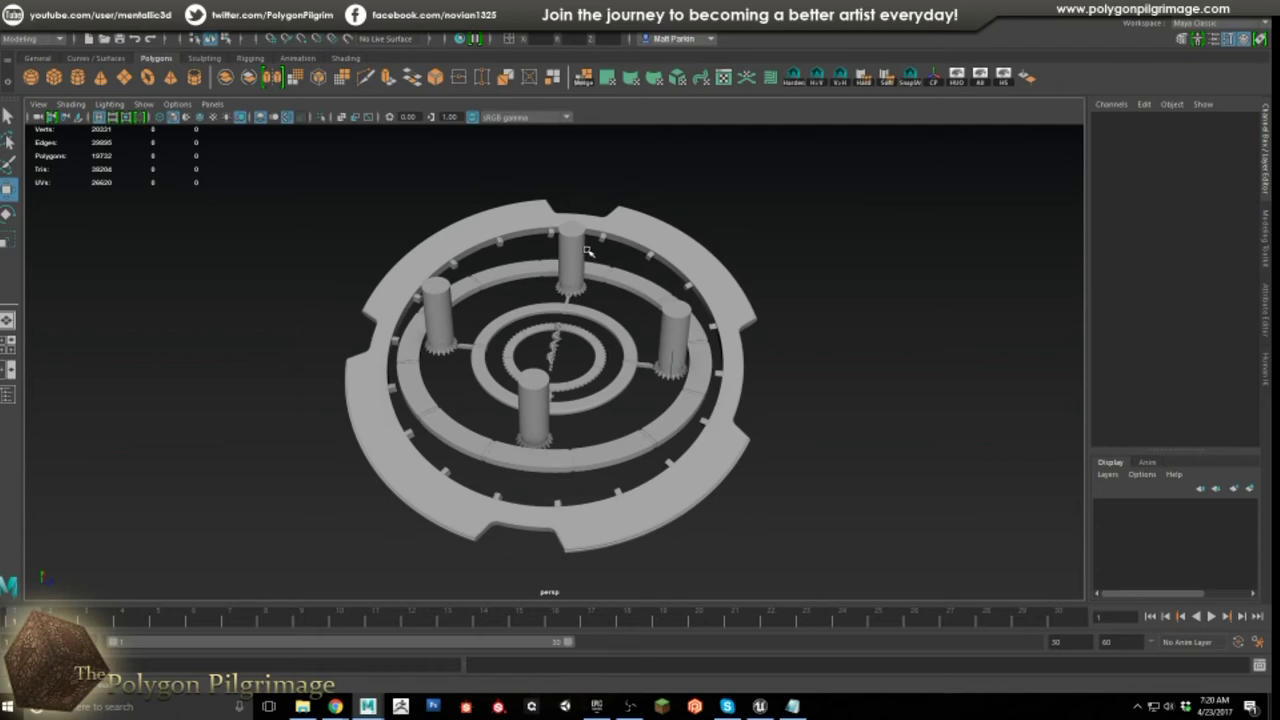
alt+drag(717, 415, 660, 385)
alt+right_drag(660, 385, 762, 450)
click(760, 455)
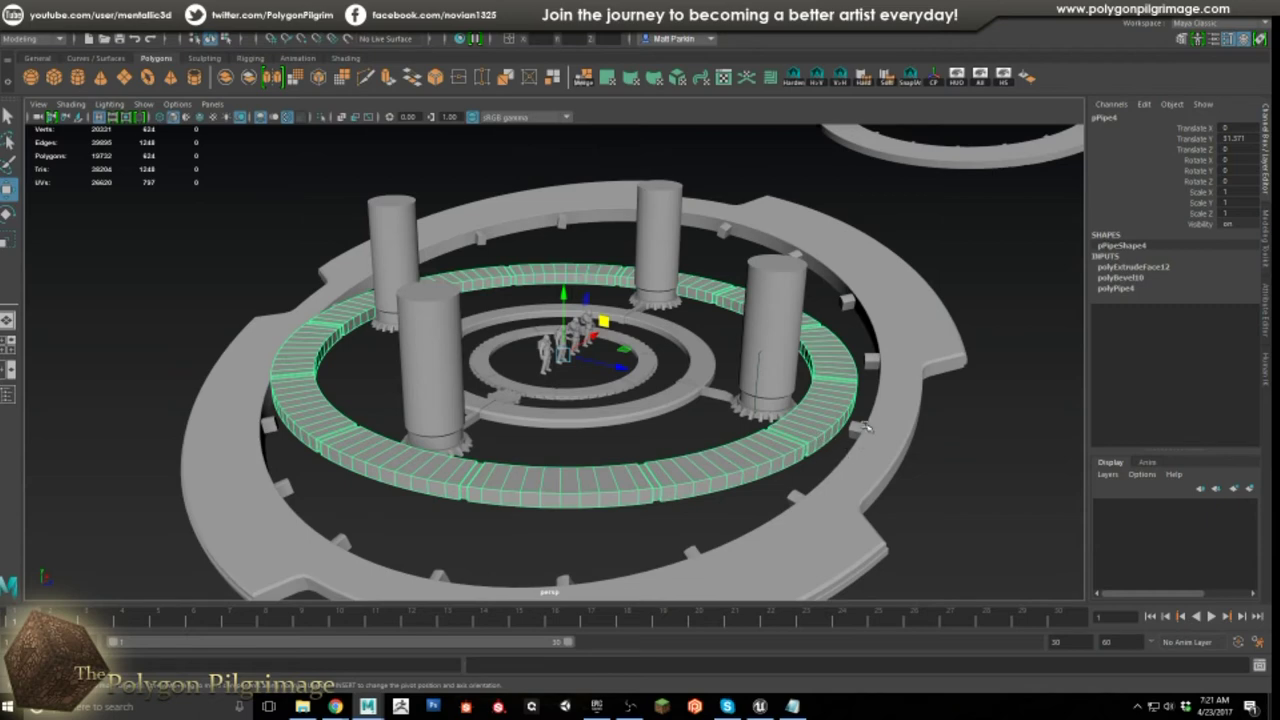
click(953, 456)
alt+drag(670, 443, 754, 446)
alt+right_drag(754, 446, 682, 441)
alt+drag(682, 441, 753, 437)
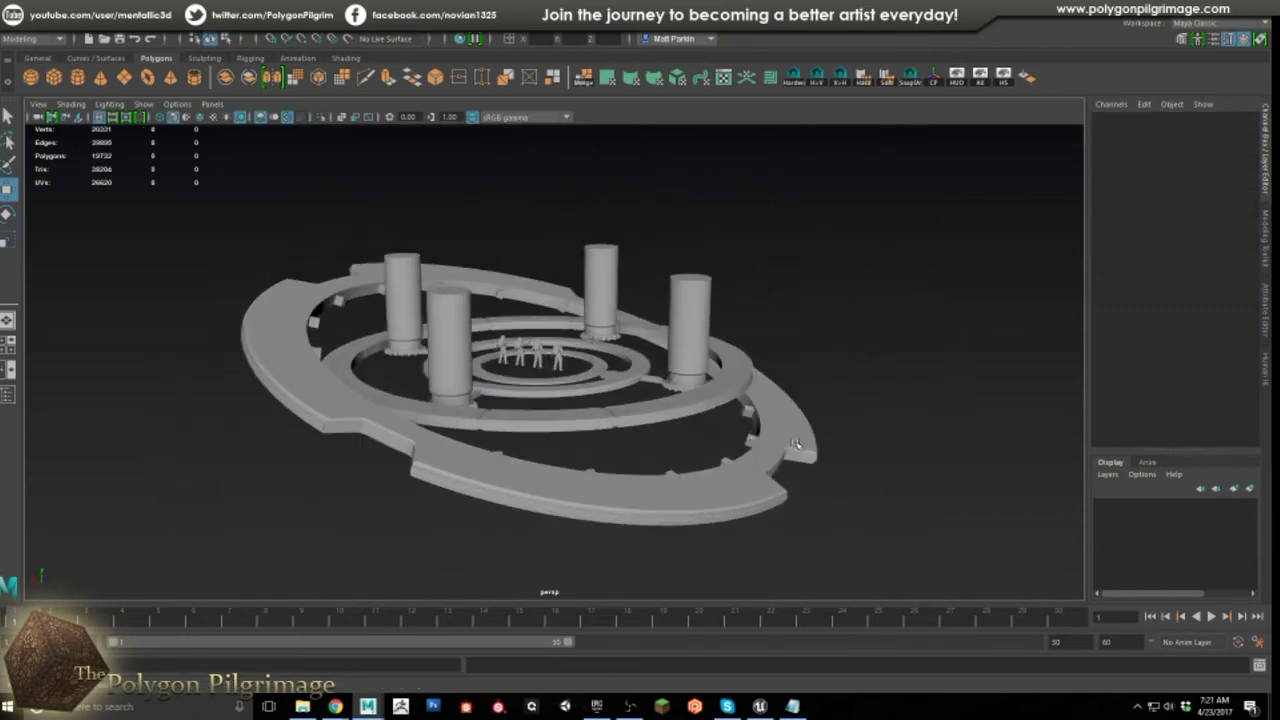